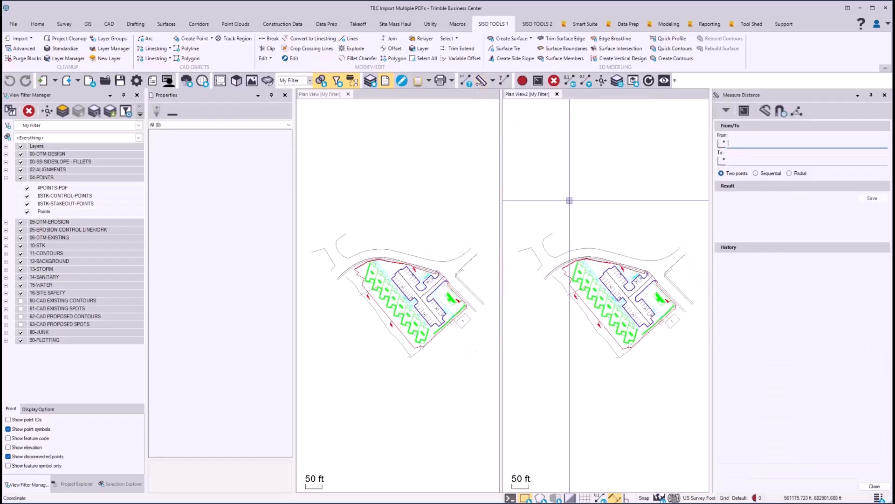
Measure the distance from the drive centreline intersection in Plan View2 to the lower-left corner of Unit 1/2 in Plan View.
{"action": "scroll", "coordinate": [619, 310], "scroll_direction": "up", "scroll_amount": 5}
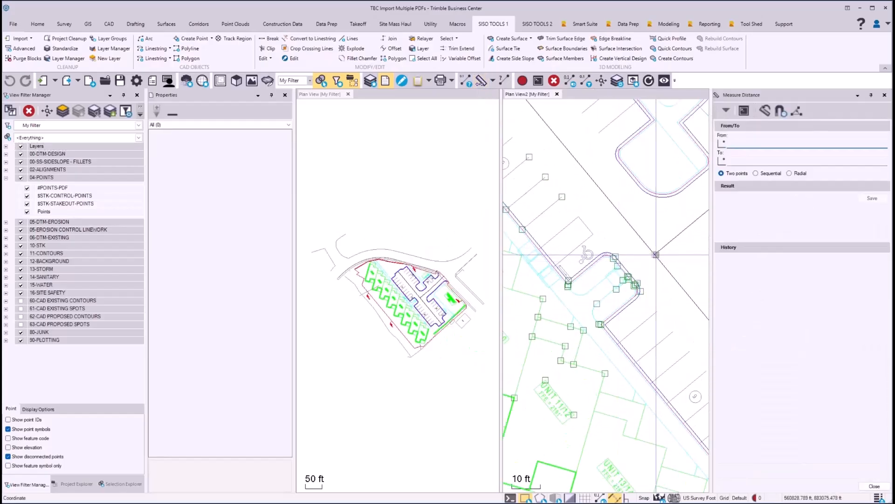
{"action": "left_click", "coordinate": [656, 254]}
{"action": "scroll", "coordinate": [392, 299], "scroll_direction": "up", "scroll_amount": 6}
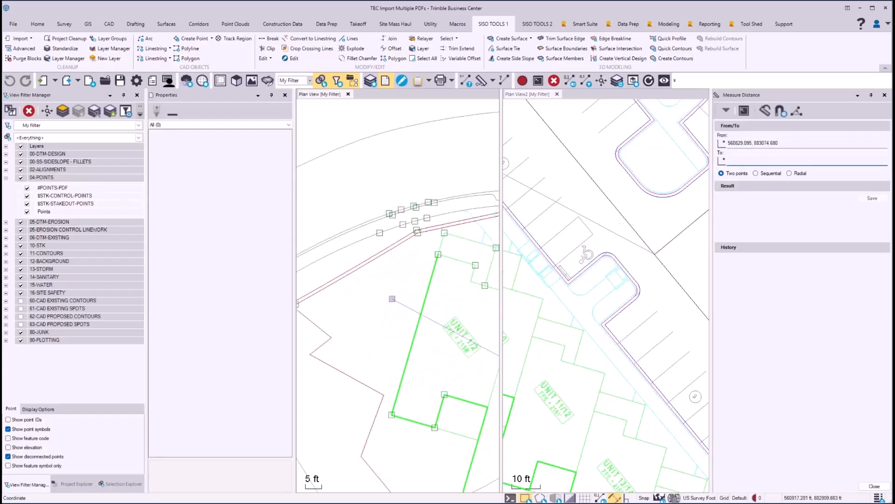
{"action": "left_click", "coordinate": [392, 414]}
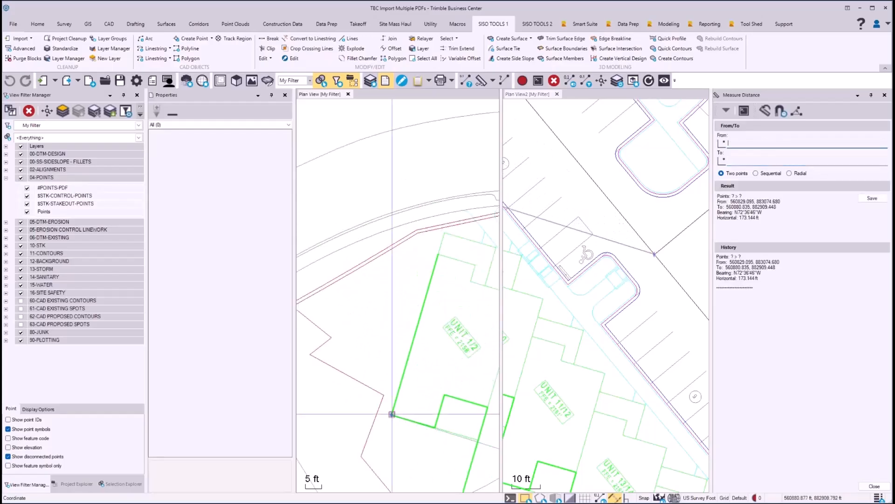
{"action": "scroll", "coordinate": [392, 297], "scroll_direction": "down", "scroll_amount": 2}
{"action": "scroll", "coordinate": [391, 295], "scroll_direction": "down", "scroll_amount": 3}
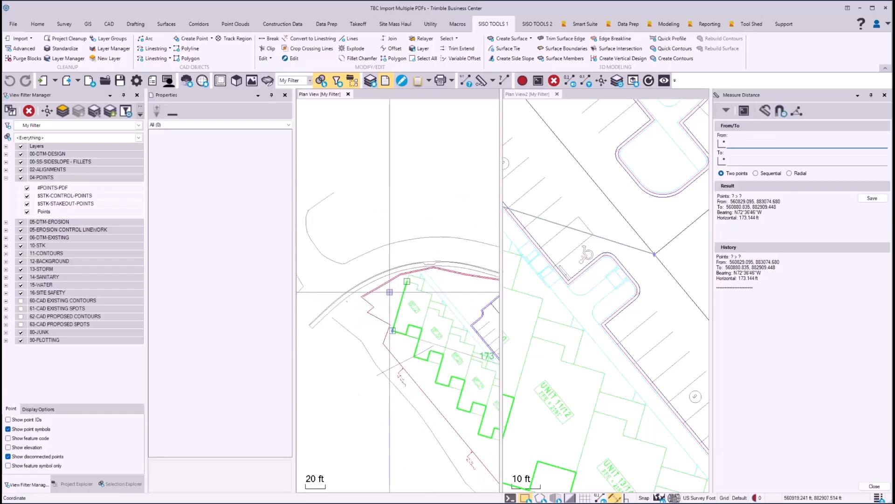
{"action": "scroll", "coordinate": [384, 298], "scroll_direction": "up", "scroll_amount": 2}
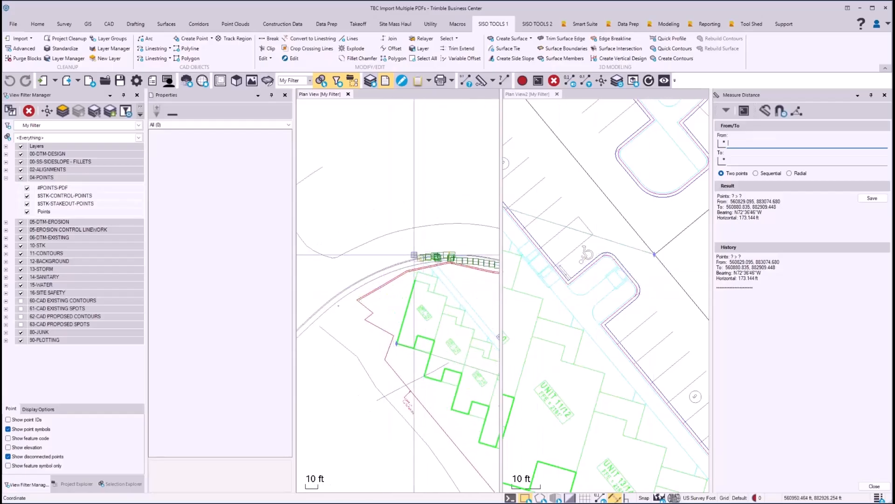
{"action": "scroll", "coordinate": [621, 290], "scroll_direction": "down", "scroll_amount": 4}
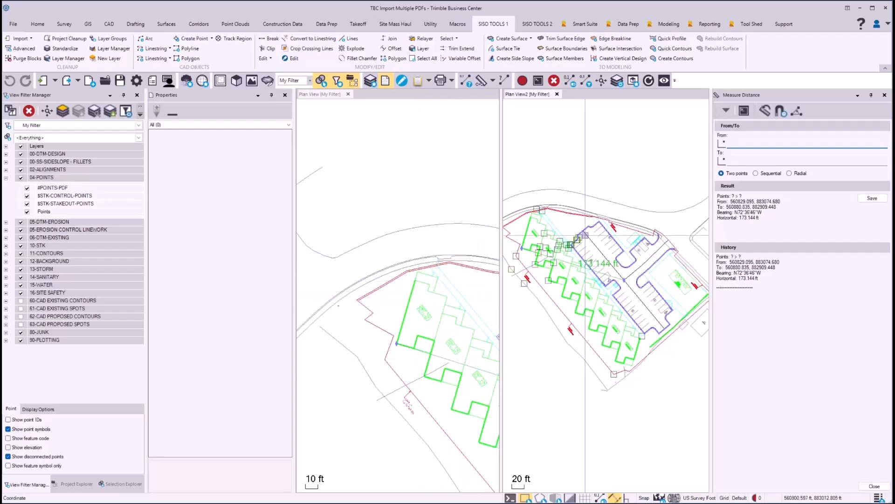
{"action": "left_click", "coordinate": [884, 95]}
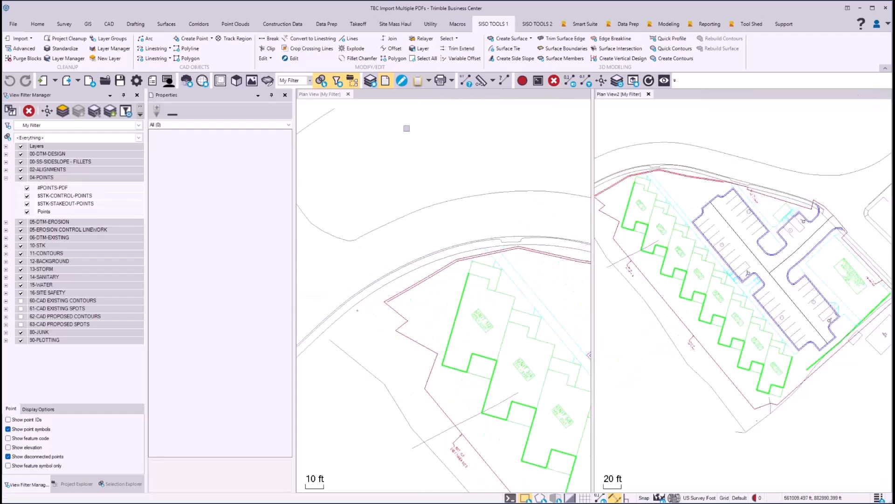
Zoom both plan views to the full extents of the project.
{"action": "left_click", "coordinate": [405, 128]}
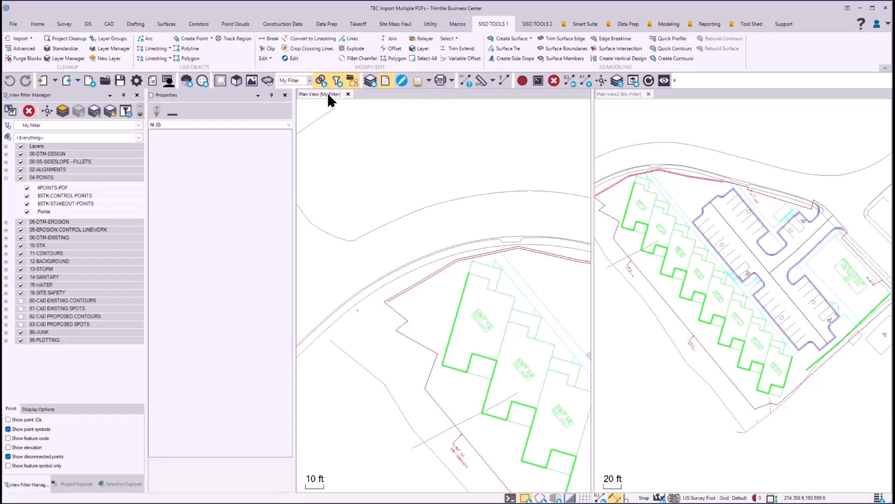
{"action": "left_click", "coordinate": [603, 82]}
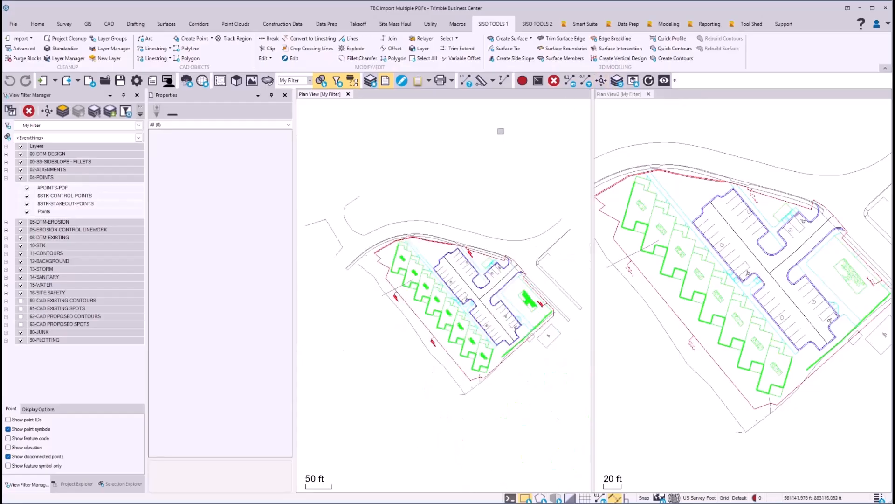
{"action": "left_click", "coordinate": [633, 93]}
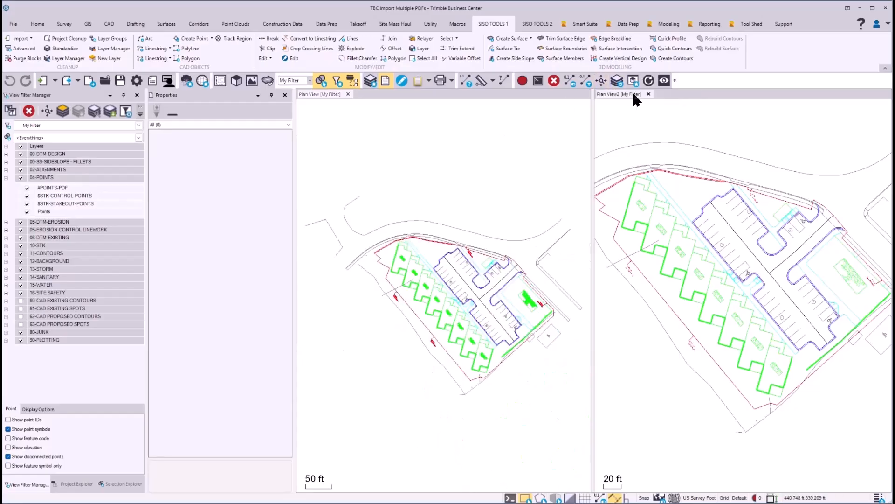
{"action": "left_click", "coordinate": [602, 82]}
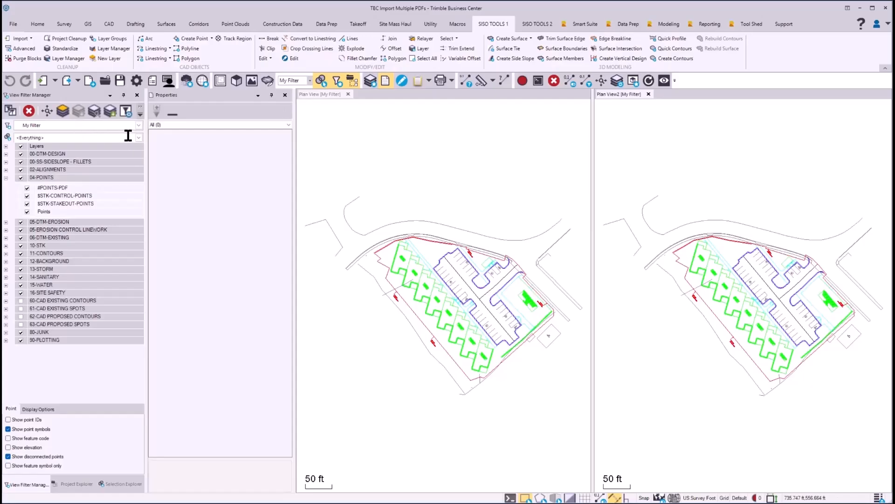
Duplicate the My Filter view filter for the second plan view and name the copy "Plan View 2".
{"action": "left_click", "coordinate": [10, 111]}
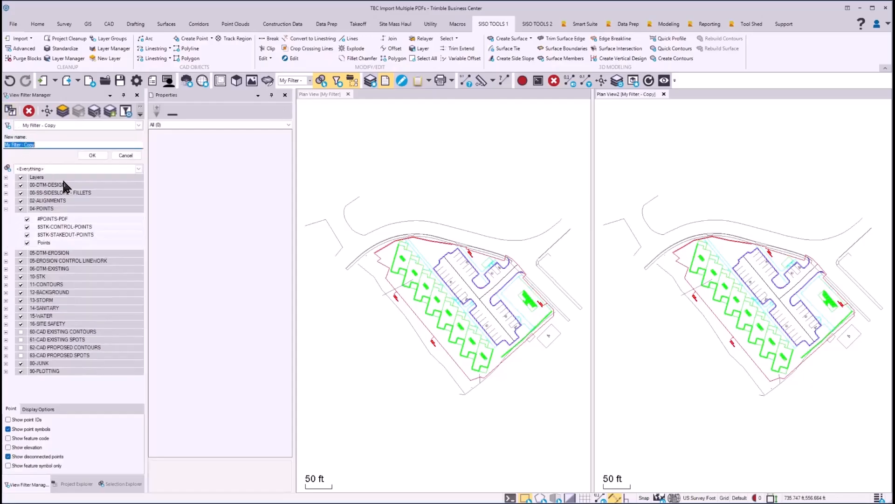
{"action": "type", "text": "Plan View 2"}
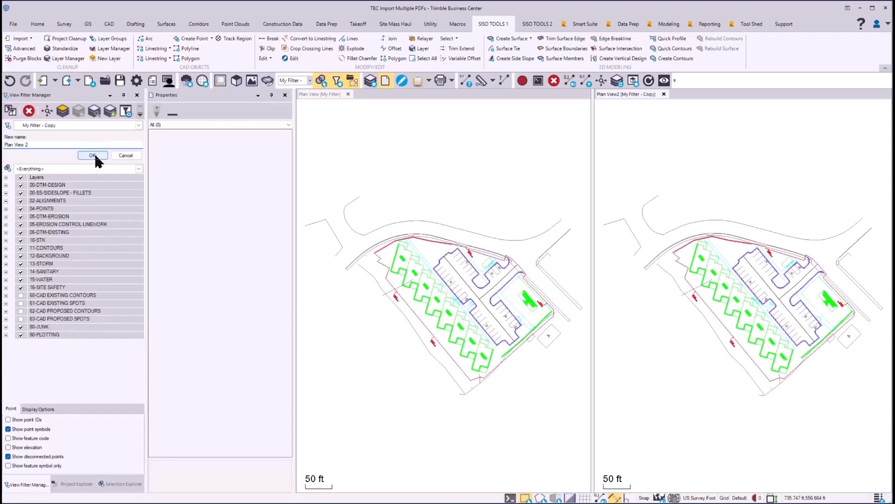
{"action": "left_click", "coordinate": [93, 156]}
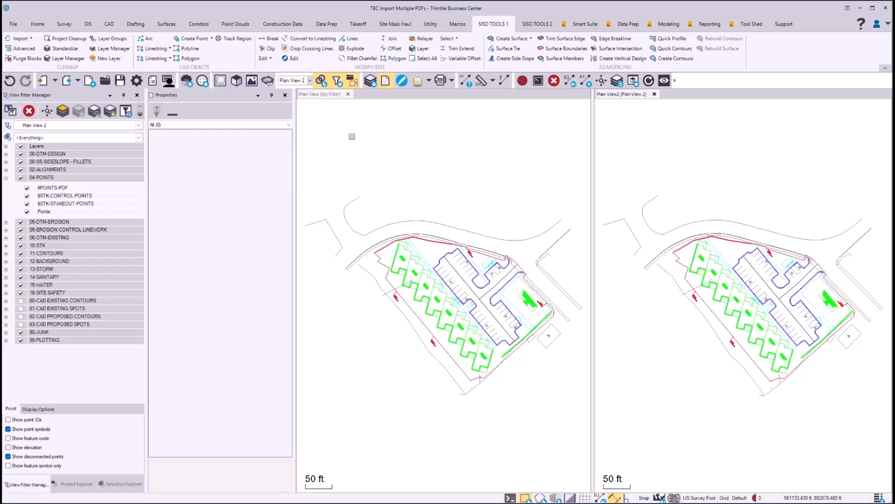
Hide all layers in the Plan View 2 filter.
{"action": "left_click", "coordinate": [58, 148]}
{"action": "right_click", "coordinate": [63, 149]}
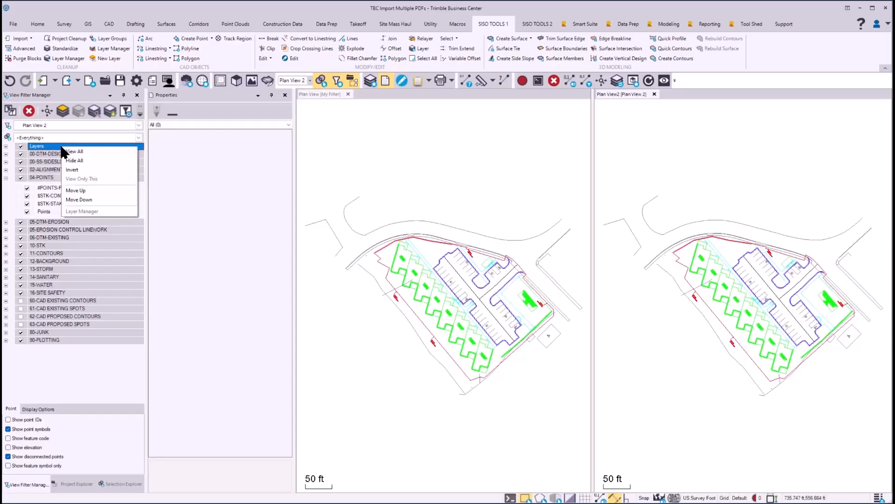
{"action": "left_click", "coordinate": [87, 164]}
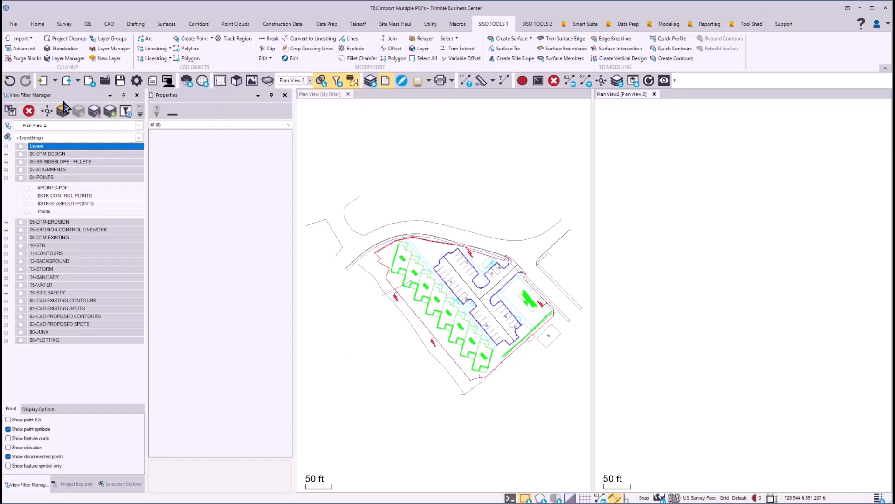
Import pages 3-5 of PROJECT PLANS.pdf into the project.
{"action": "left_click", "coordinate": [43, 82]}
{"action": "left_click", "coordinate": [764, 237]}
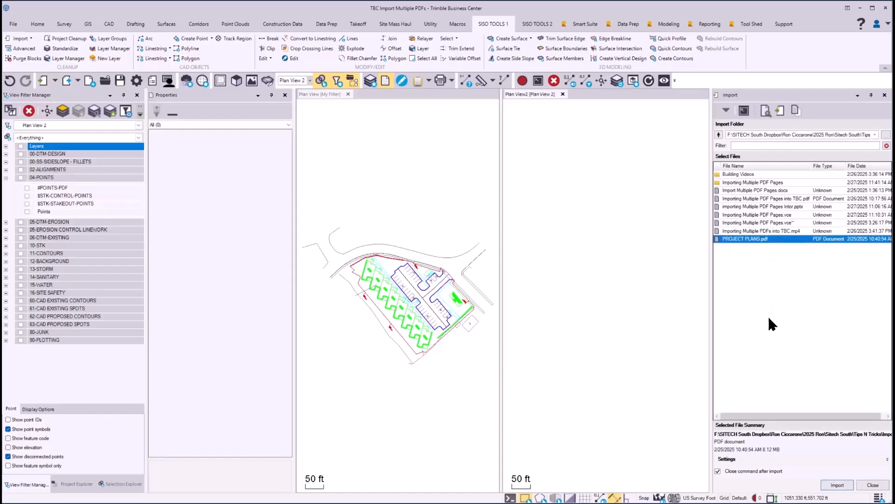
{"action": "left_click", "coordinate": [888, 459]}
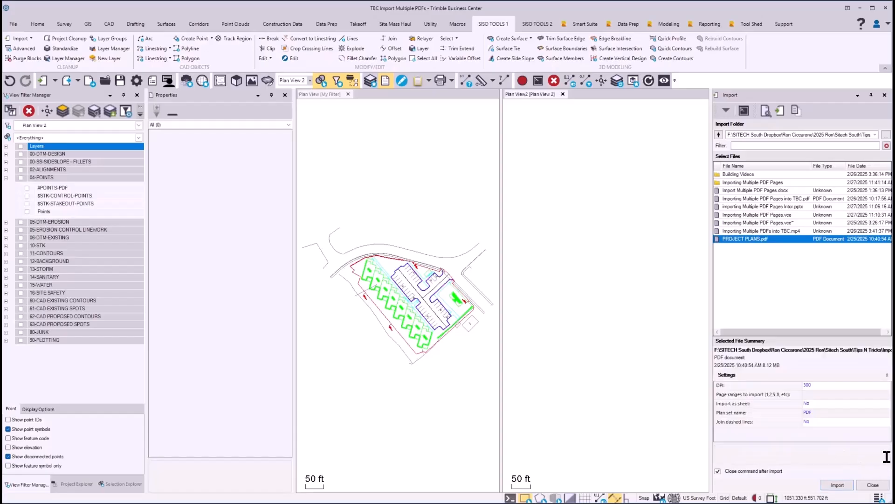
{"action": "left_click", "coordinate": [811, 394]}
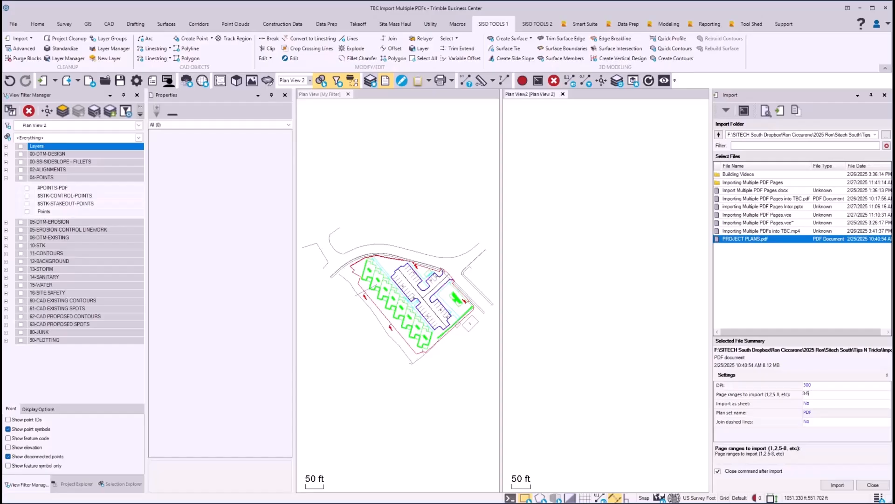
{"action": "left_click", "coordinate": [837, 485]}
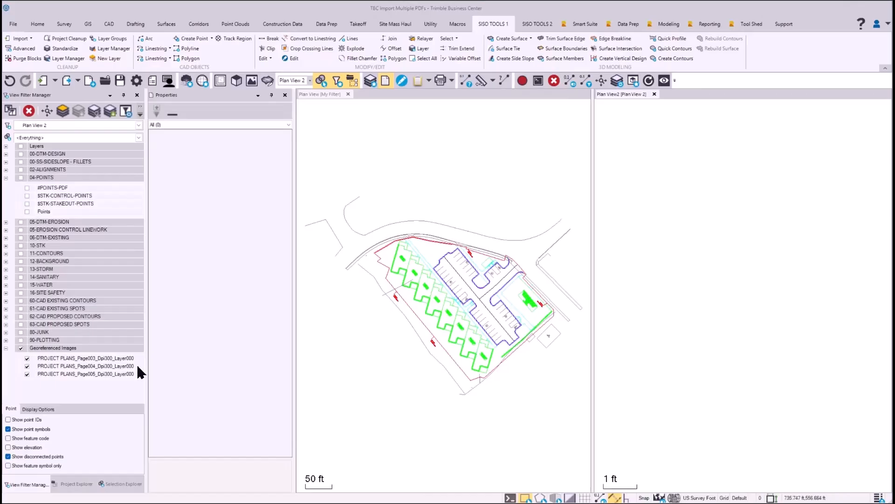
Rename the imported page 003 image of PROJECT PLANS.pdf as "C-2 SITE PLAN".
{"action": "left_click", "coordinate": [74, 484]}
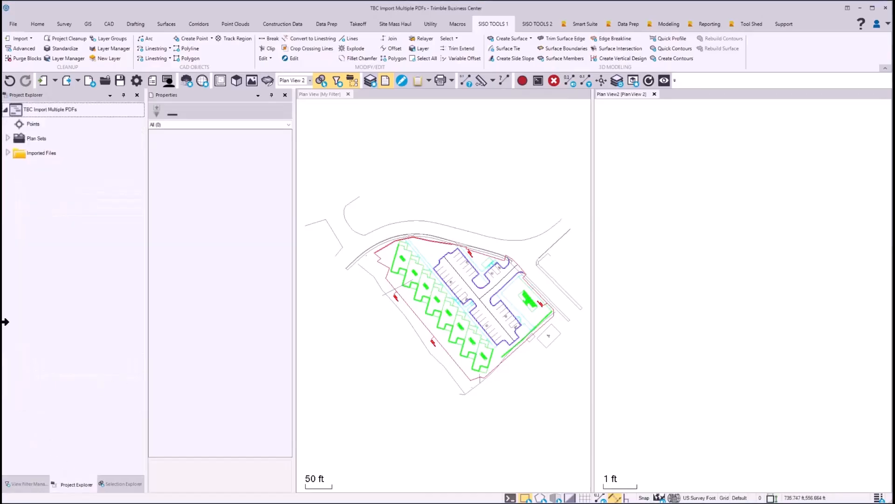
{"action": "left_click", "coordinate": [8, 153]}
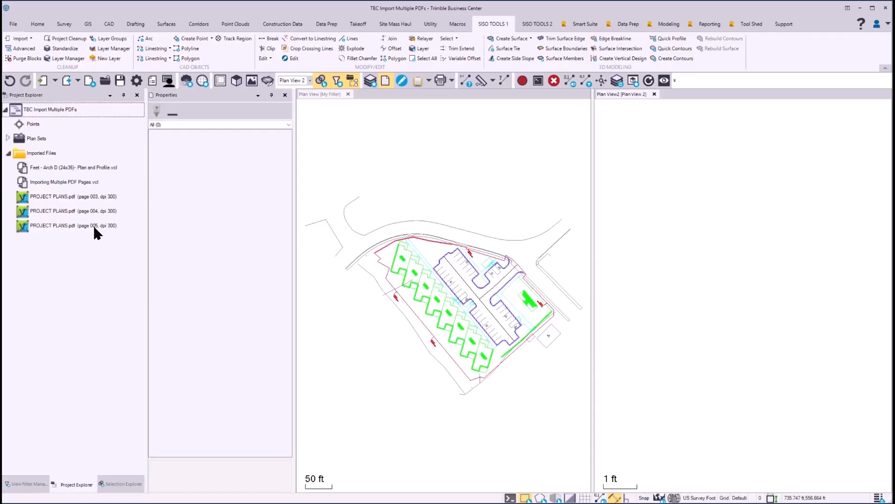
{"action": "left_click", "coordinate": [103, 197]}
{"action": "left_click", "coordinate": [225, 159]}
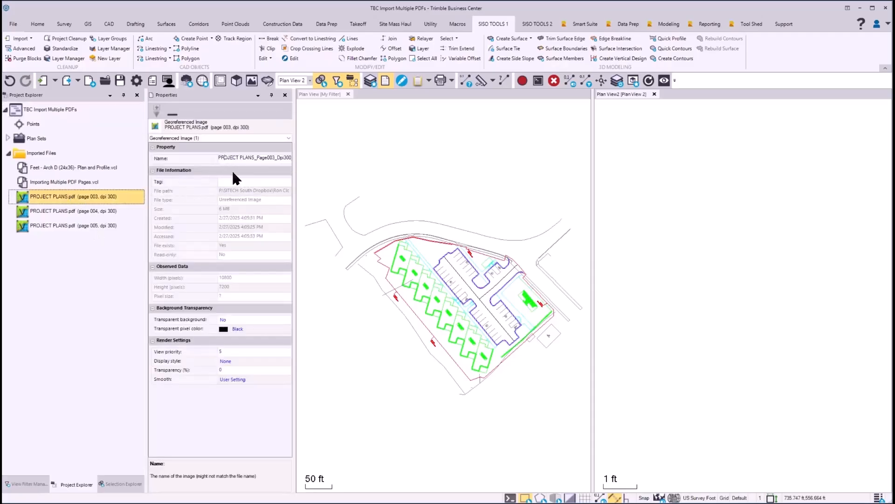
{"action": "key", "text": "BackSpace"}
{"action": "key", "text": "BackSpace"}
{"action": "key", "text": "BackSpace"}
{"action": "key", "text": "BackSpace"}
{"action": "key", "text": "BackSpace"}
{"action": "key", "text": "BackSpace"}
{"action": "key", "text": "BackSpace"}
{"action": "key", "text": "BackSpace"}
{"action": "key", "text": "BackSpace"}
{"action": "key", "text": "BackSpace"}
{"action": "key", "text": "BackSpace"}
{"action": "key", "text": "BackSpace"}
{"action": "key", "text": "BackSpace"}
{"action": "key", "text": "BackSpace"}
{"action": "key", "text": "BackSpace"}
{"action": "key", "text": "BackSpace"}
{"action": "key", "text": "BackSpace"}
{"action": "key", "text": "BackSpace"}
{"action": "key", "text": "BackSpace"}
{"action": "key", "text": "BackSpace"}
{"action": "type", "text": "c-2 sITE"}
{"action": "key", "text": "BackSpace"}
{"action": "key", "text": "BackSpace"}
{"action": "key", "text": "BackSpace"}
{"action": "key", "text": "BackSpace"}
{"action": "key", "text": "BackSpace"}
{"action": "key", "text": "BackSpace"}
{"action": "key", "text": "BackSpace"}
{"action": "key", "text": "BackSpace"}
{"action": "key", "text": "BackSpace"}
{"action": "type", "text": "C-2 SITE PLAN"}
{"action": "key", "text": "Return"}
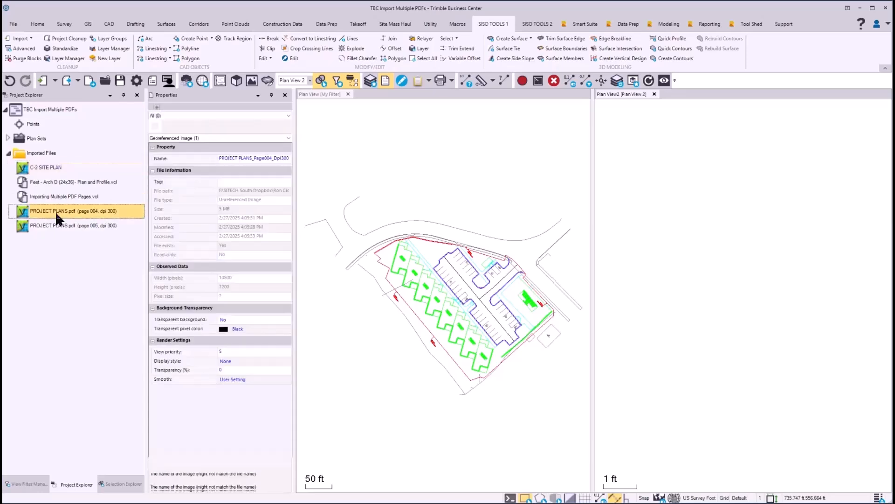
Rename the imported page 004 image as "C-3 UTILITY PLAN".
{"action": "left_click", "coordinate": [221, 160]}
{"action": "key", "text": "Delete"}
{"action": "key", "text": "Delete"}
{"action": "key", "text": "Delete"}
{"action": "key", "text": "Delete"}
{"action": "key", "text": "Delete"}
{"action": "key", "text": "Delete"}
{"action": "key", "text": "Delete"}
{"action": "key", "text": "Delete"}
{"action": "key", "text": "Delete"}
{"action": "key", "text": "Delete"}
{"action": "key", "text": "Delete"}
{"action": "key", "text": "Delete"}
{"action": "key", "text": "Delete"}
{"action": "key", "text": "Delete"}
{"action": "key", "text": "Delete"}
{"action": "key", "text": "Delete"}
{"action": "key", "text": "Delete"}
{"action": "key", "text": "Delete"}
{"action": "key", "text": "Delete"}
{"action": "key", "text": "Delete"}
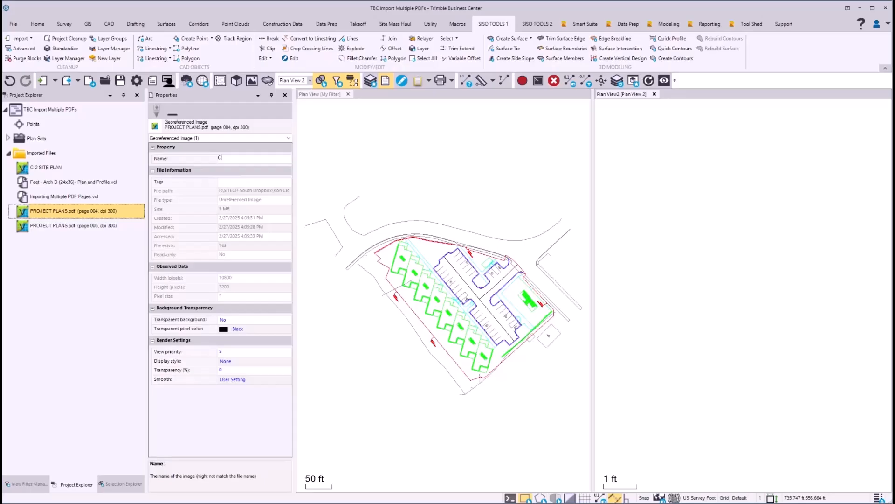
{"action": "type", "text": "C-3 UTILITY PLAN"}
{"action": "key", "text": "Return"}
Rename the imported page 005 image as "C-4 GRADING AND STORM PLAN" and check the image names in the view filter.
{"action": "type", "text": "C"}
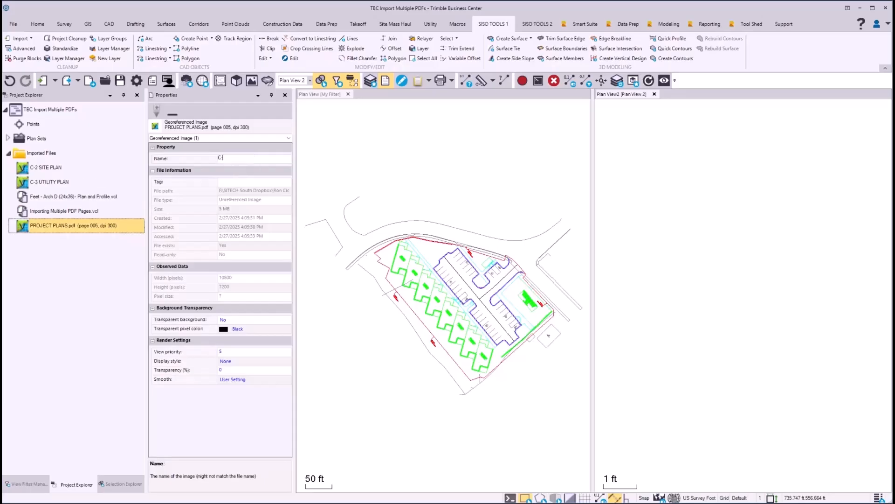
{"action": "type", "text": "-4 GRADING AND STORM PLAN"}
{"action": "key", "text": "Return"}
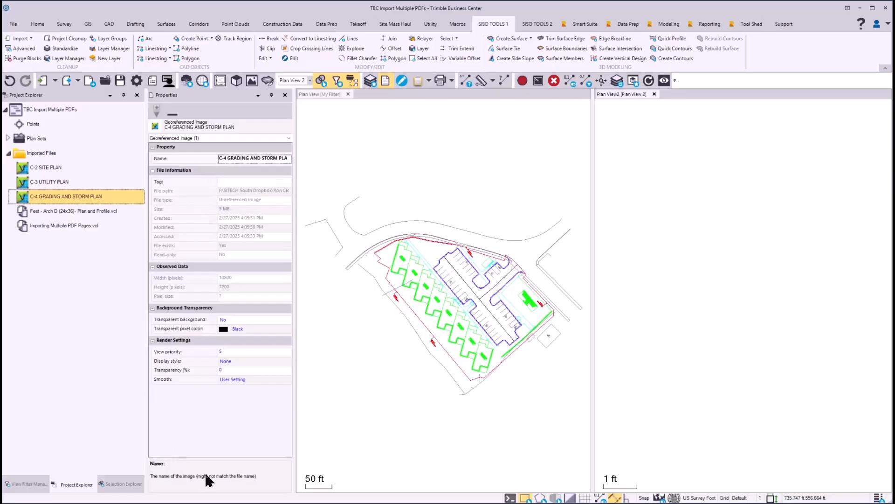
{"action": "left_click", "coordinate": [39, 484]}
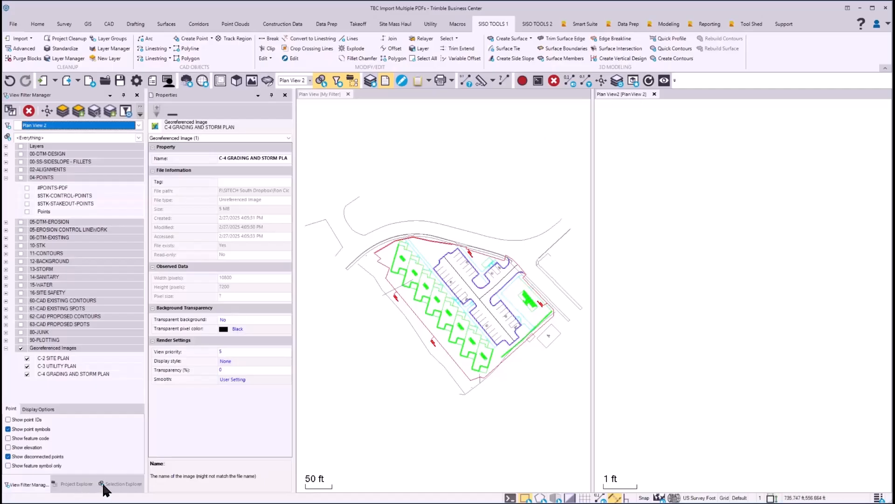
Open the C-2 SITE PLAN image for vector PDF georeferencing.
{"action": "left_click", "coordinate": [75, 484]}
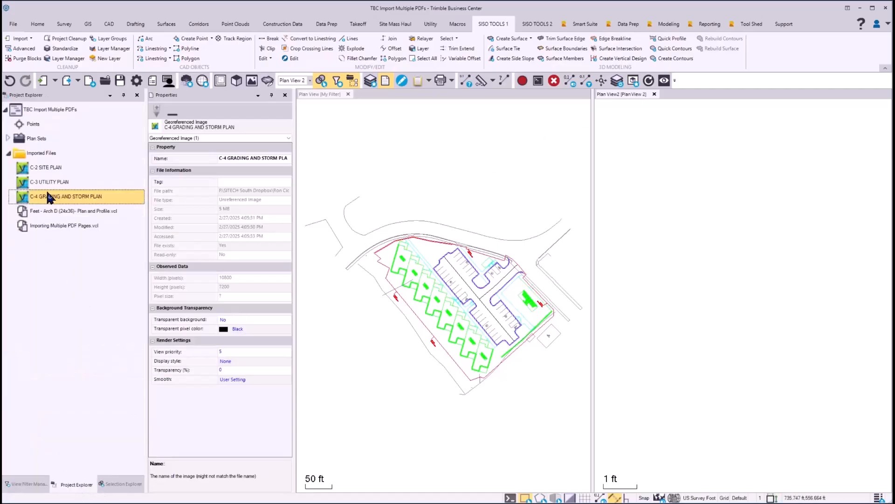
{"action": "left_click", "coordinate": [49, 168]}
{"action": "right_click", "coordinate": [49, 167]}
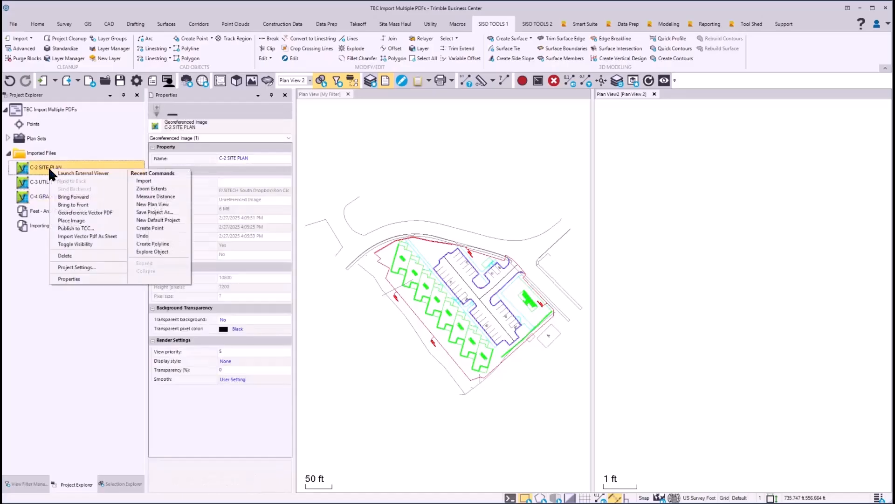
{"action": "left_click", "coordinate": [96, 213]}
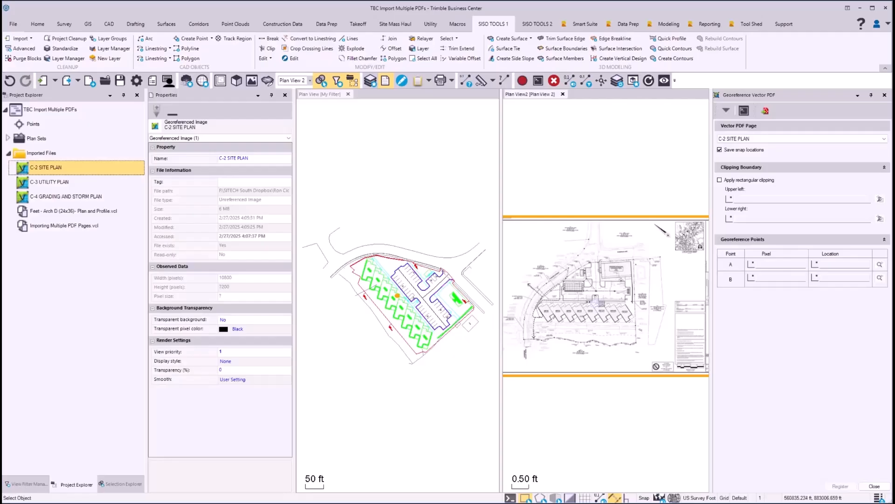
Set georeference point A by matching the inner parking curb corner near UNIT 5/6 on the PDF to the same corner in the CAD linework.
{"action": "scroll", "coordinate": [548, 292], "scroll_direction": "up", "scroll_amount": 5}
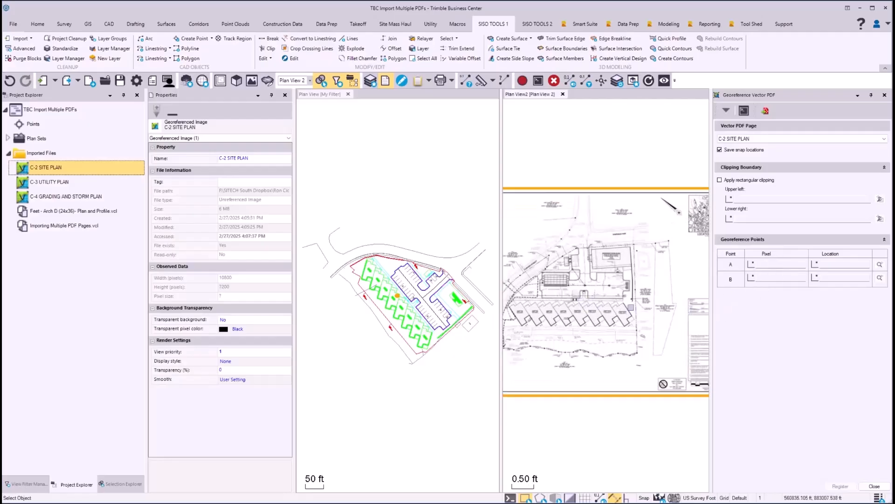
{"action": "middle_click_drag", "start_coordinate": [543, 292], "coordinate": [656, 292]}
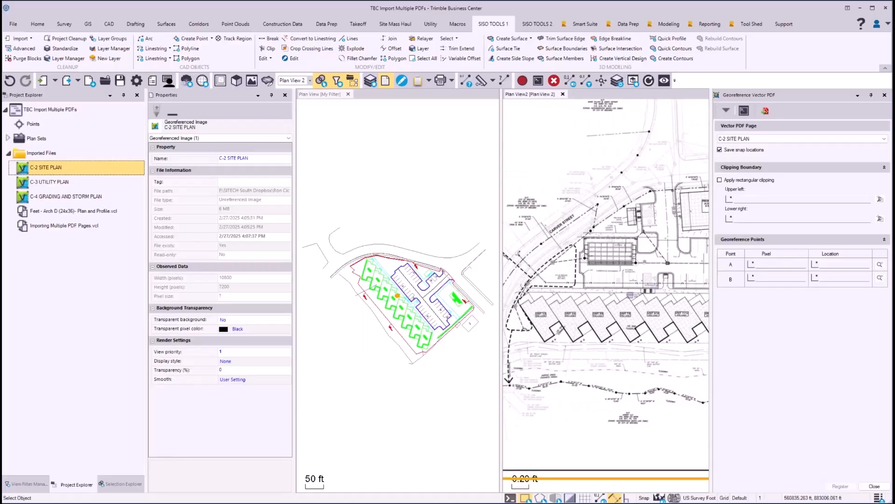
{"action": "scroll", "coordinate": [586, 286], "scroll_direction": "up", "scroll_amount": 4}
{"action": "scroll", "coordinate": [587, 291], "scroll_direction": "up", "scroll_amount": 4}
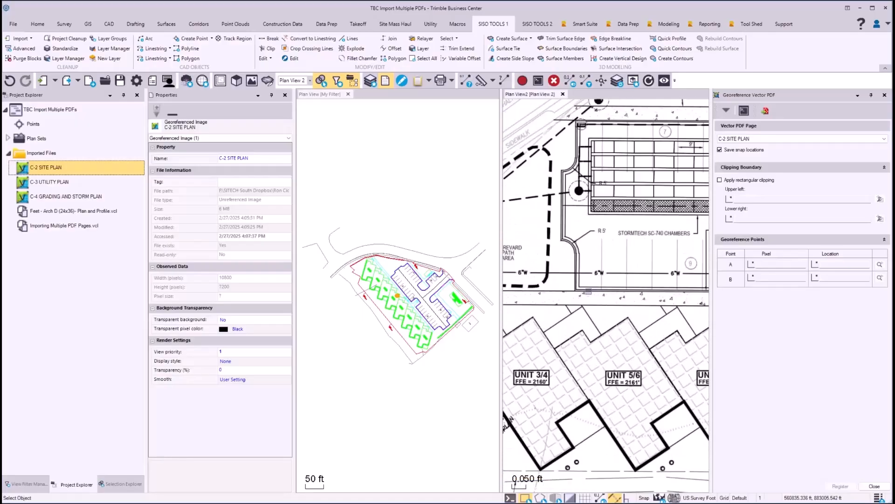
{"action": "left_click", "coordinate": [767, 264]}
{"action": "scroll", "coordinate": [580, 297], "scroll_direction": "up", "scroll_amount": 4}
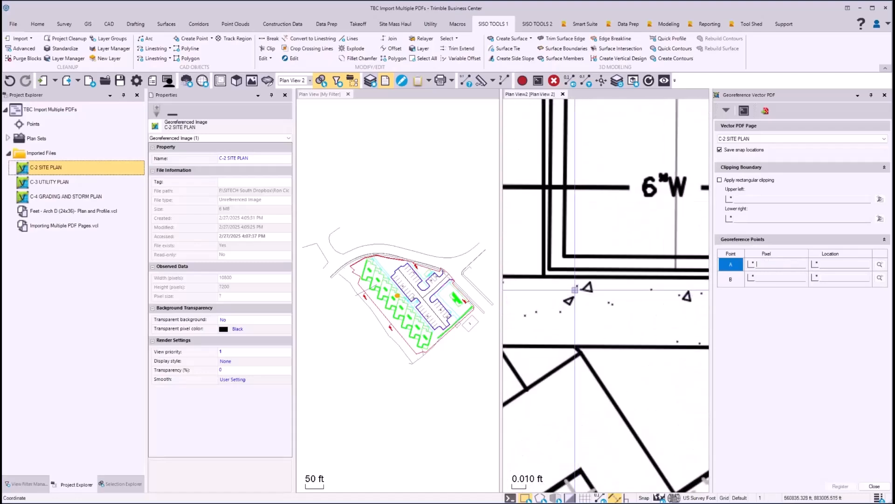
{"action": "left_click", "coordinate": [555, 257]}
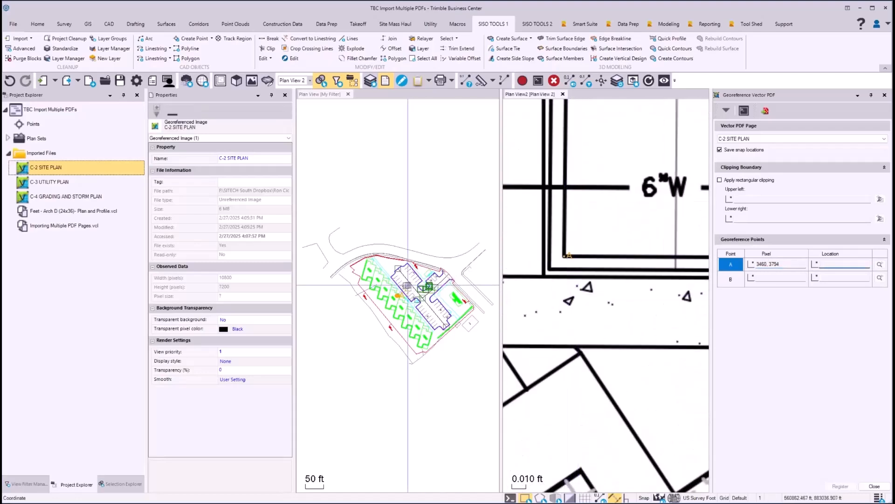
{"action": "scroll", "coordinate": [389, 277], "scroll_direction": "up", "scroll_amount": 10}
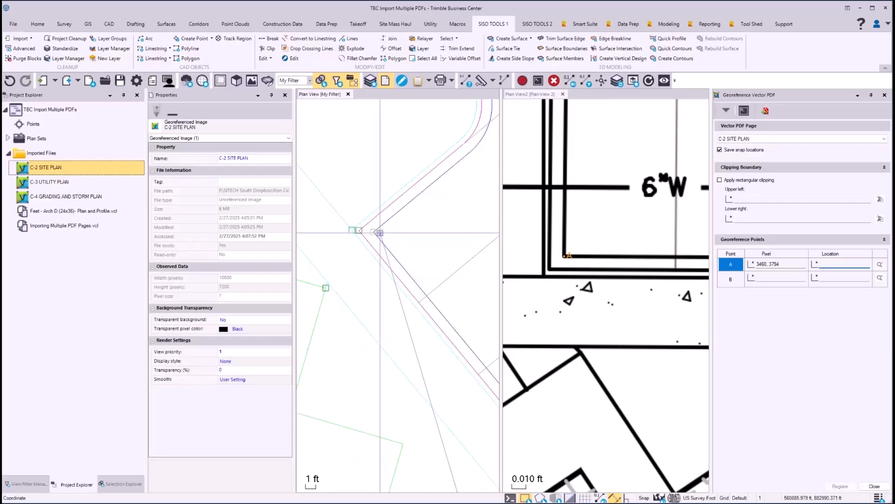
{"action": "left_click", "coordinate": [374, 231]}
Match point B at the curb corner beside the 8' accessible parking space to the CAD linework and register the C-2 SITE PLAN image.
{"action": "scroll", "coordinate": [625, 256], "scroll_direction": "down", "scroll_amount": 10}
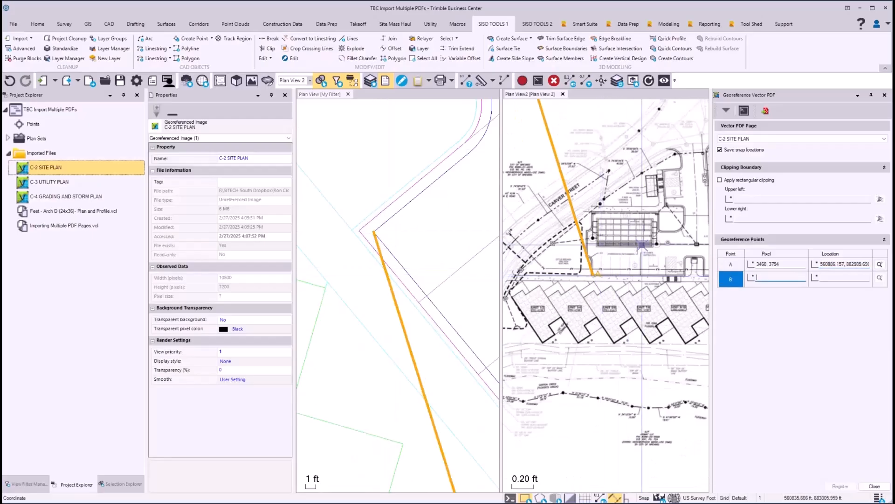
{"action": "scroll", "coordinate": [625, 257], "scroll_direction": "up", "scroll_amount": 10}
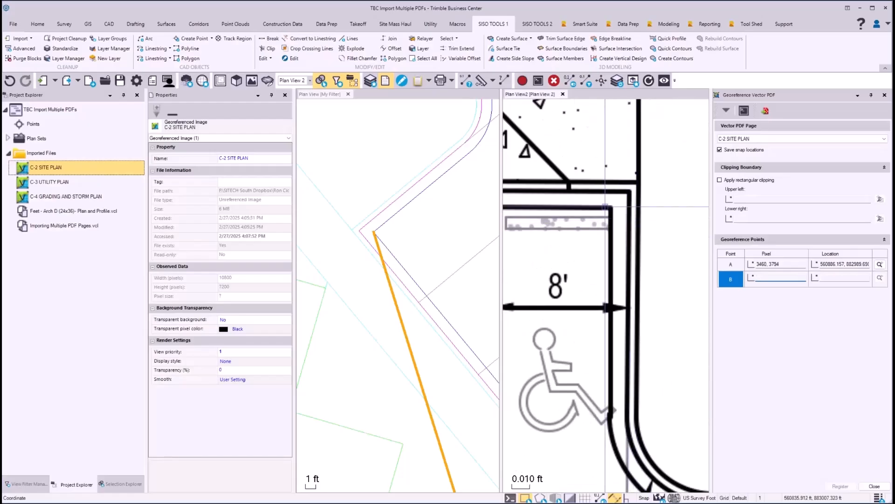
{"action": "left_click", "coordinate": [609, 205]}
{"action": "scroll", "coordinate": [480, 279], "scroll_direction": "down", "scroll_amount": 6}
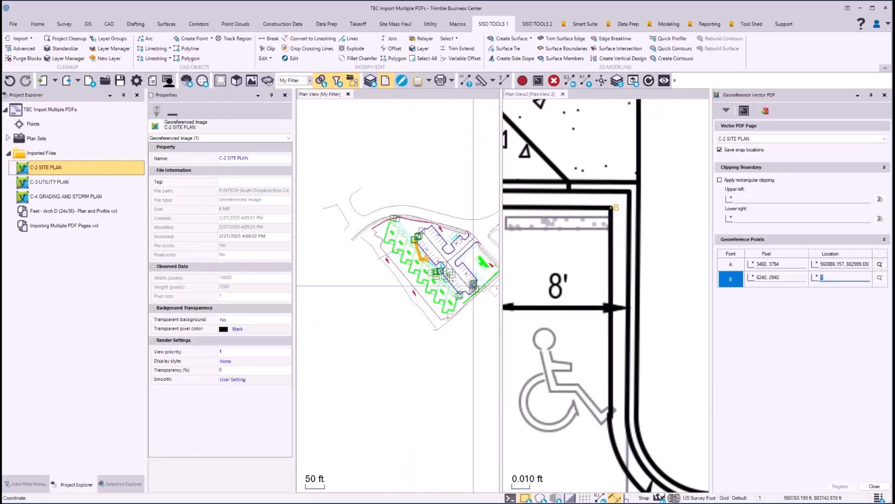
{"action": "scroll", "coordinate": [480, 279], "scroll_direction": "up", "scroll_amount": 4}
{"action": "scroll", "coordinate": [479, 280], "scroll_direction": "up", "scroll_amount": 5}
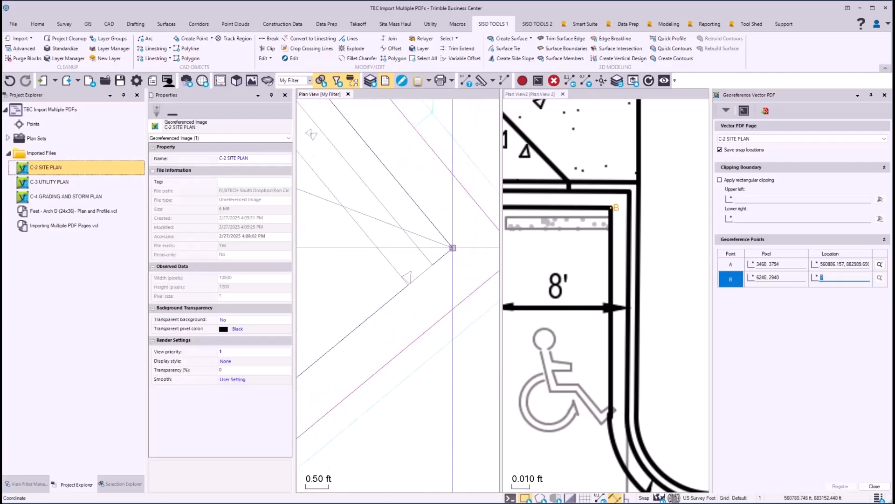
{"action": "left_click", "coordinate": [453, 248]}
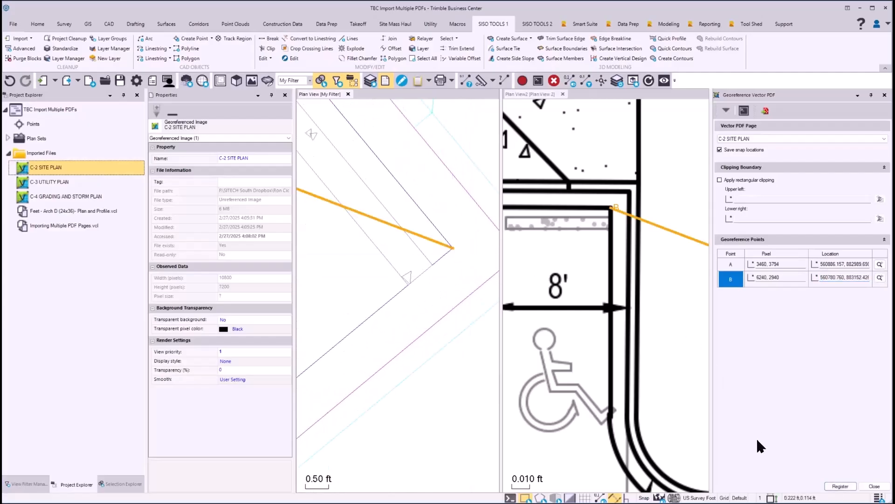
{"action": "left_click", "coordinate": [840, 485]}
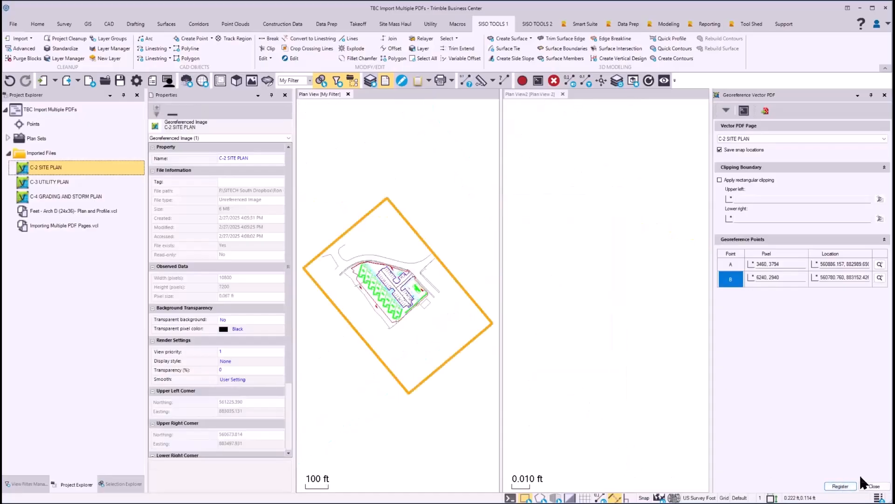
Inspect the registered C-2 SITE PLAN against the CAD linework at the units, curbs and parking area, and close the georeferencing command.
{"action": "scroll", "coordinate": [397, 312], "scroll_direction": "up", "scroll_amount": 4}
{"action": "scroll", "coordinate": [402, 289], "scroll_direction": "down", "scroll_amount": 1}
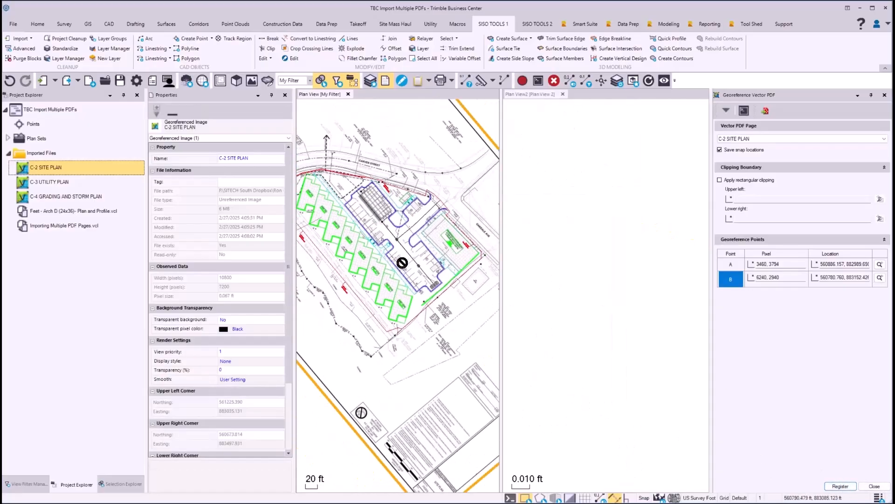
{"action": "middle_click_drag", "start_coordinate": [398, 249], "coordinate": [451, 291]}
{"action": "scroll", "coordinate": [421, 281], "scroll_direction": "up", "scroll_amount": 1}
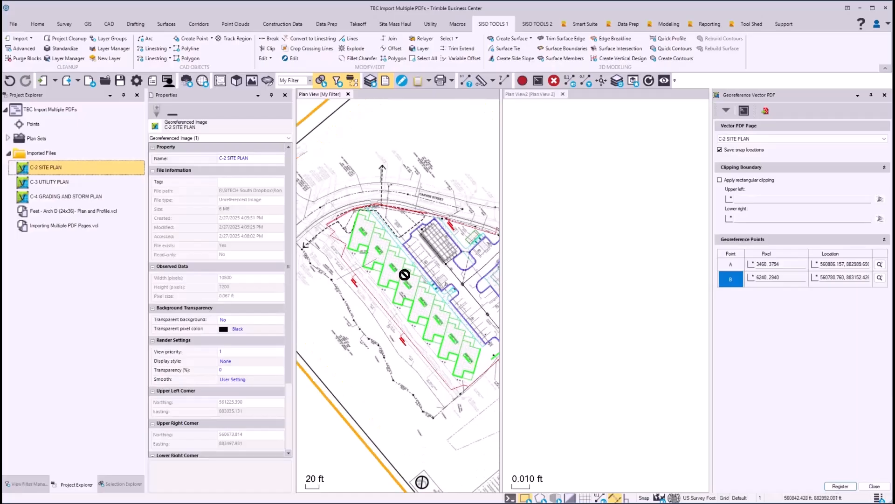
{"action": "scroll", "coordinate": [404, 275], "scroll_direction": "up", "scroll_amount": 3}
{"action": "scroll", "coordinate": [387, 284], "scroll_direction": "up", "scroll_amount": 6}
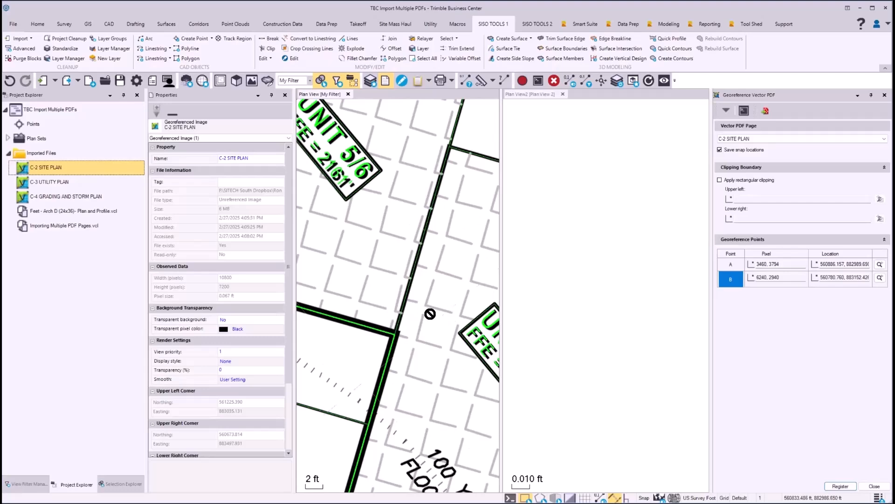
{"action": "scroll", "coordinate": [430, 313], "scroll_direction": "down", "scroll_amount": 4}
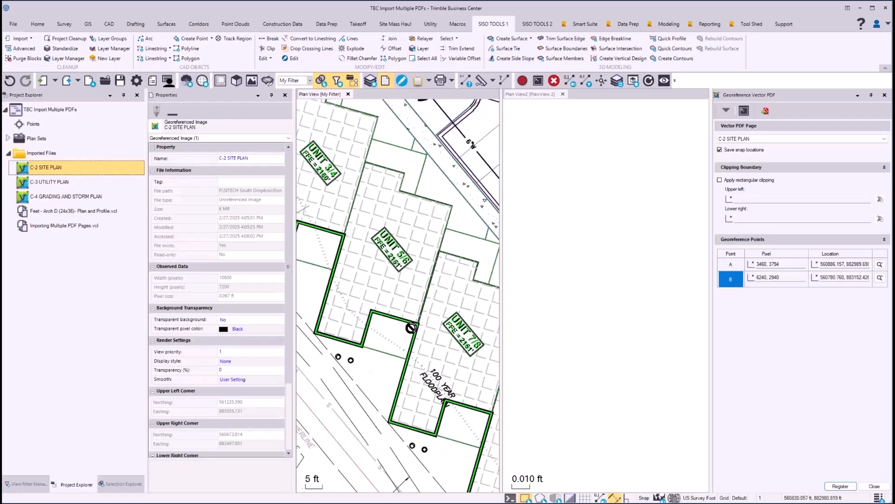
{"action": "middle_click_drag", "start_coordinate": [442, 193], "coordinate": [382, 295]}
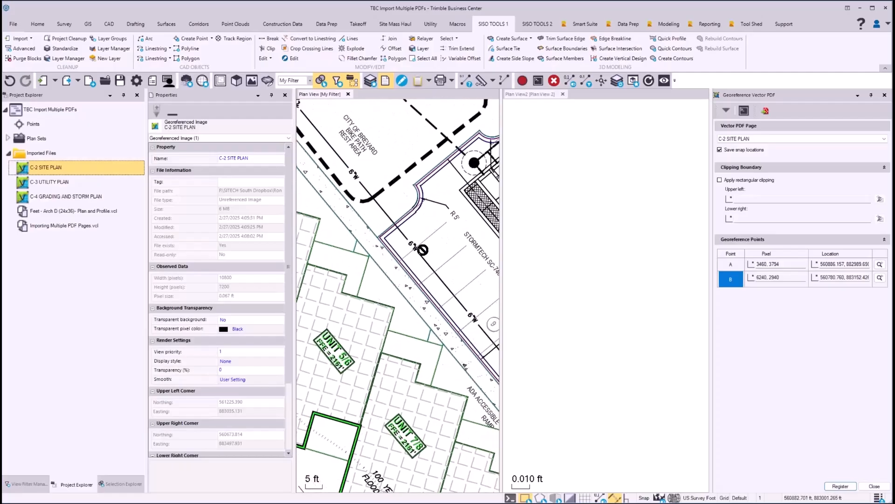
{"action": "middle_click_drag", "start_coordinate": [439, 217], "coordinate": [352, 273]}
{"action": "middle_click_drag", "start_coordinate": [409, 271], "coordinate": [345, 288]}
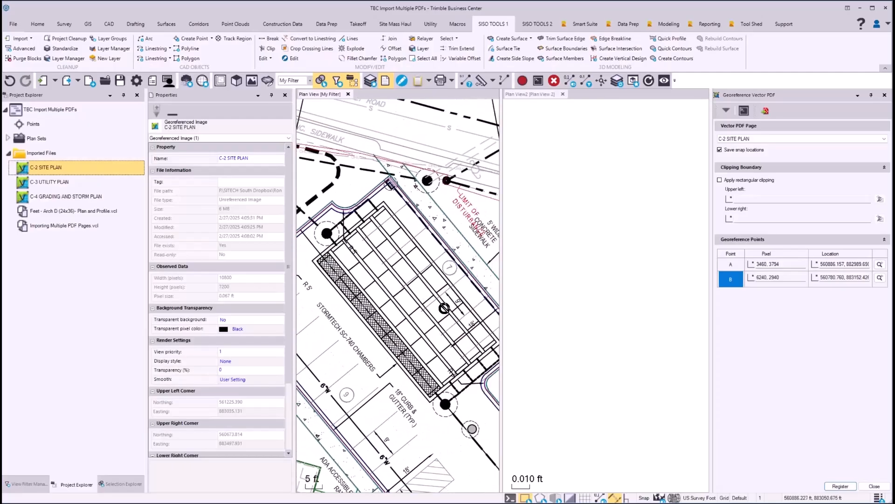
{"action": "middle_click_drag", "start_coordinate": [444, 308], "coordinate": [403, 219]}
{"action": "scroll", "coordinate": [404, 219], "scroll_direction": "down", "scroll_amount": 5}
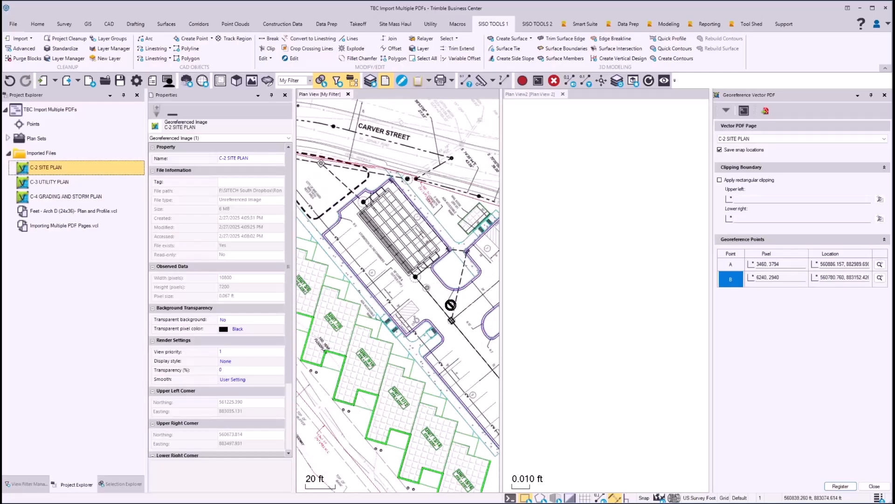
{"action": "middle_click_drag", "start_coordinate": [463, 296], "coordinate": [429, 249]}
{"action": "middle_click_drag", "start_coordinate": [465, 279], "coordinate": [424, 281]}
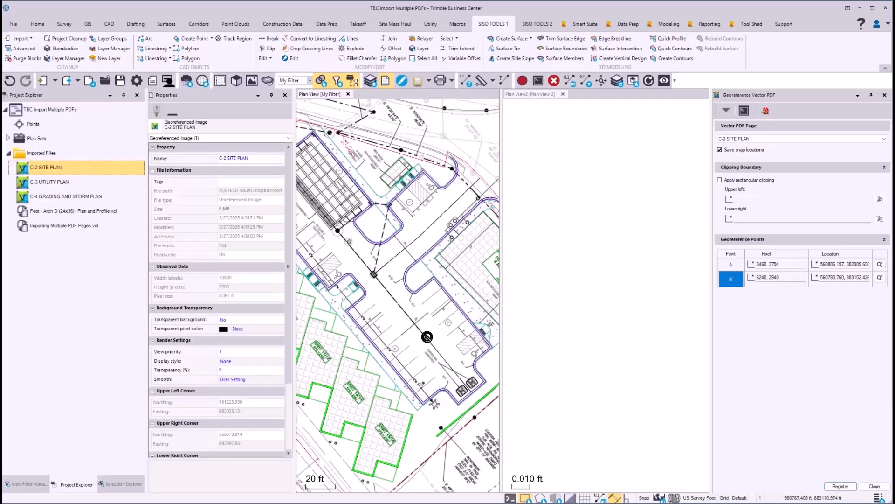
{"action": "scroll", "coordinate": [424, 334], "scroll_direction": "up", "scroll_amount": 2}
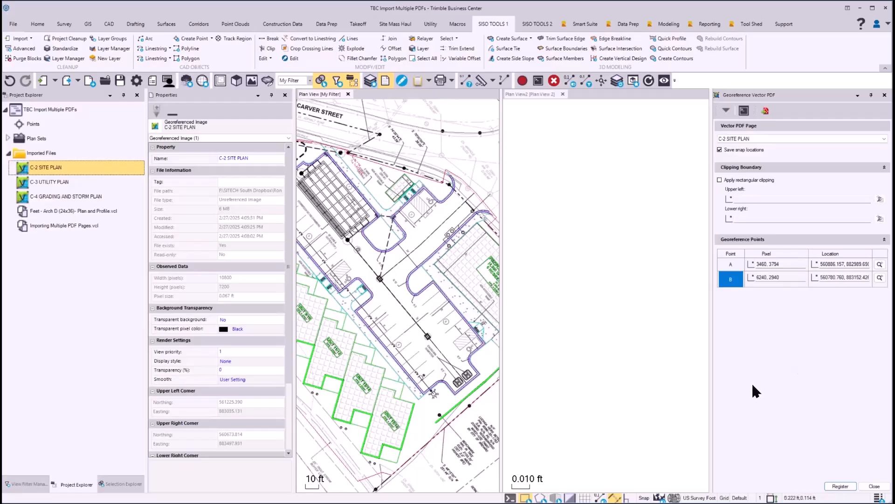
{"action": "left_click", "coordinate": [885, 96]}
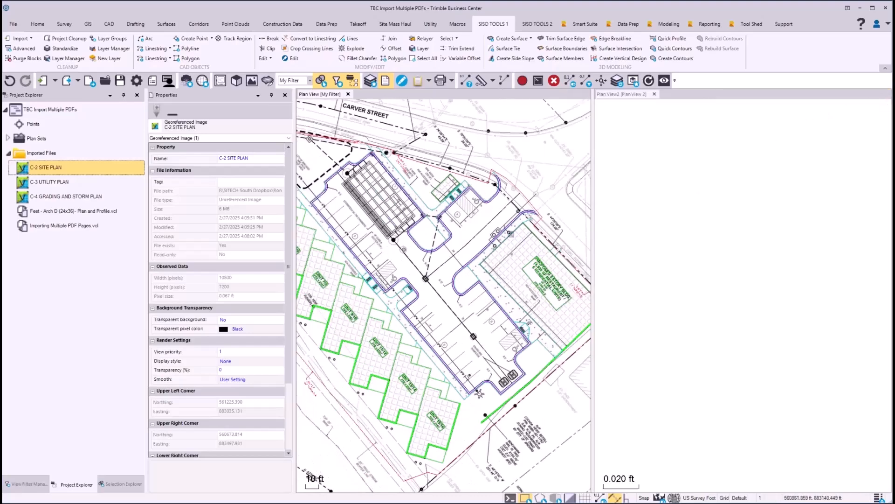
Undo the C-2 SITE PLAN registration and its georeference point picks.
{"action": "left_click", "coordinate": [10, 81]}
{"action": "left_click", "coordinate": [9, 81]}
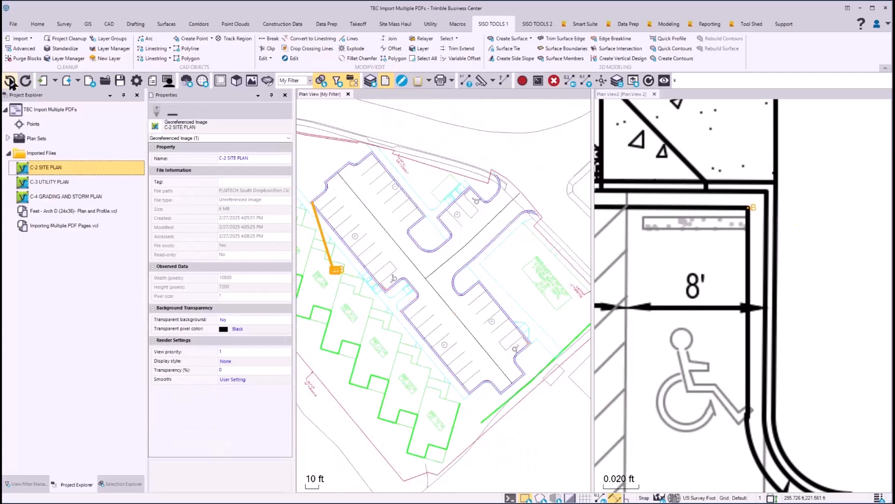
{"action": "left_click", "coordinate": [10, 81]}
{"action": "left_click", "coordinate": [10, 81]}
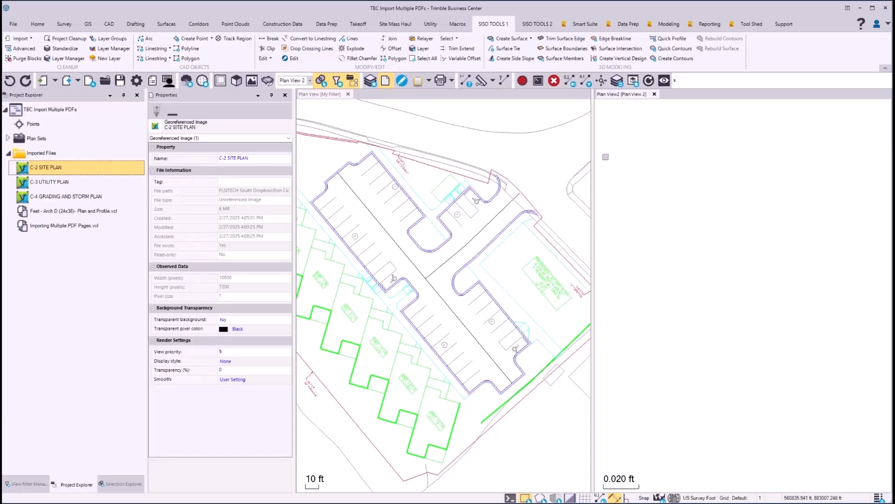
Start creating point 1000 on the #POINTS-PDF layer with the feature code "PDF REF PT".
{"action": "scroll", "coordinate": [473, 240], "scroll_direction": "down", "scroll_amount": 2}
{"action": "left_click", "coordinate": [625, 171]}
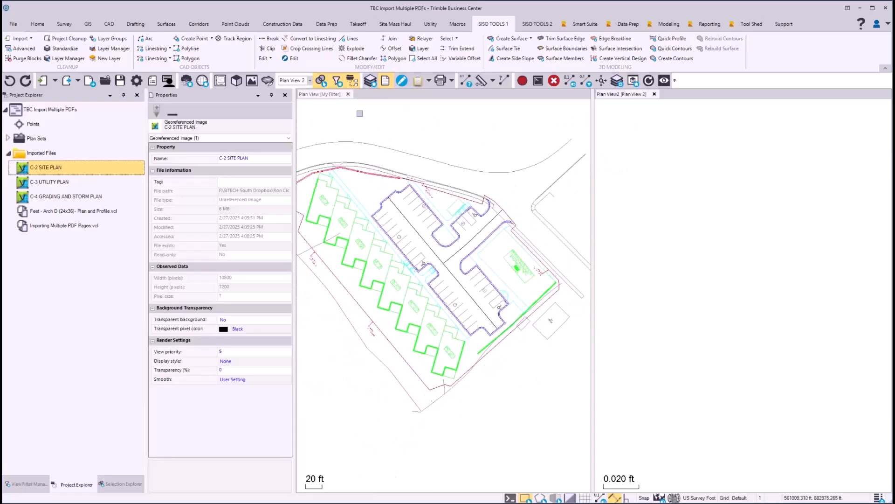
{"action": "left_click", "coordinate": [324, 92]}
{"action": "scroll", "coordinate": [355, 215], "scroll_direction": "up", "scroll_amount": 4}
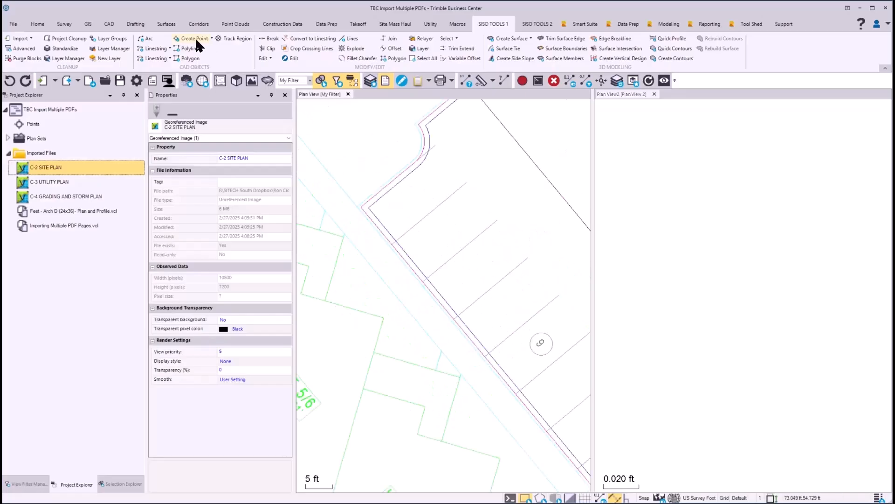
{"action": "left_click", "coordinate": [195, 39]}
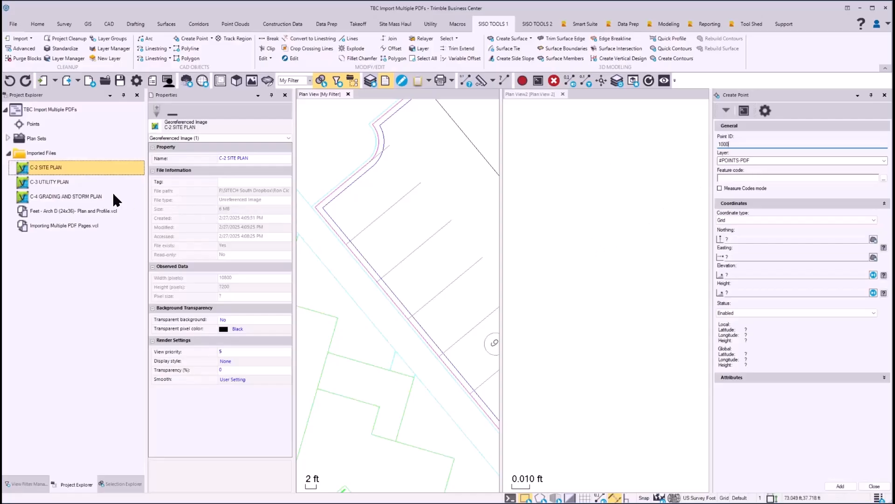
{"action": "left_click", "coordinate": [28, 484]}
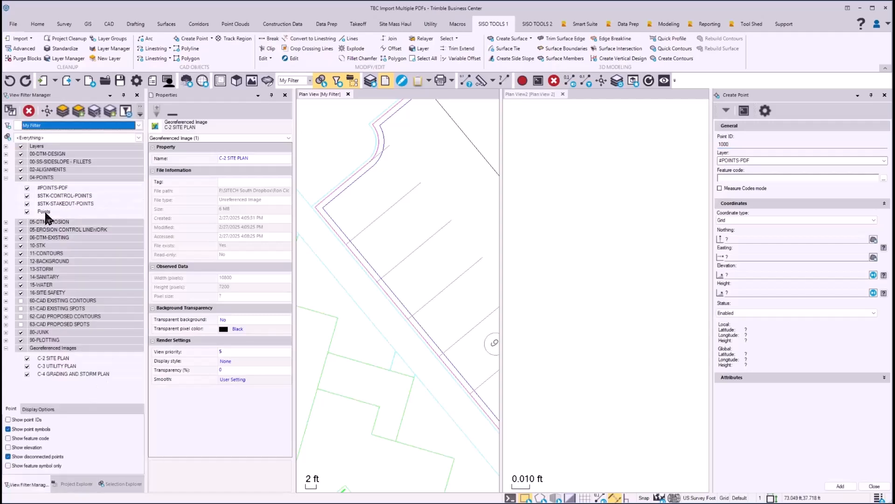
{"action": "left_click", "coordinate": [722, 178]}
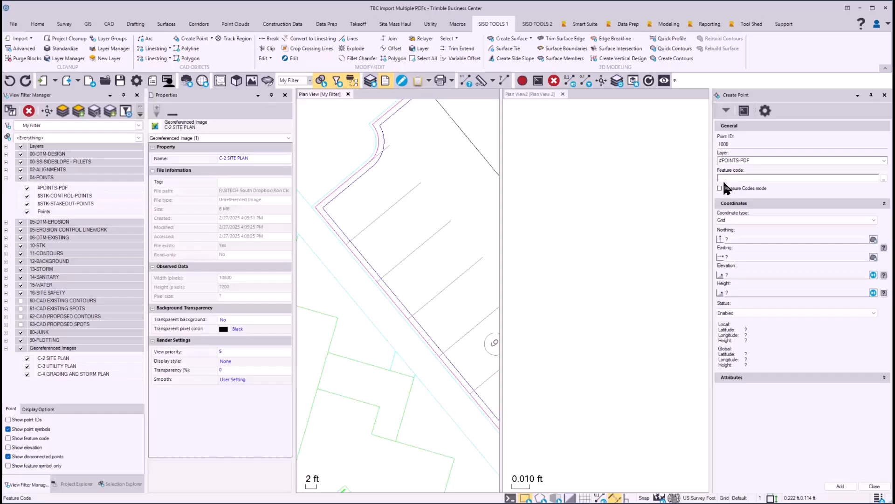
{"action": "type", "text": "PDF REF PT"}
Place point 1000 on the inner parking curb corner in the CAD linework, add it, and accept the projection's false origin update.
{"action": "left_click", "coordinate": [740, 241]}
{"action": "scroll", "coordinate": [325, 208], "scroll_direction": "up", "scroll_amount": 5}
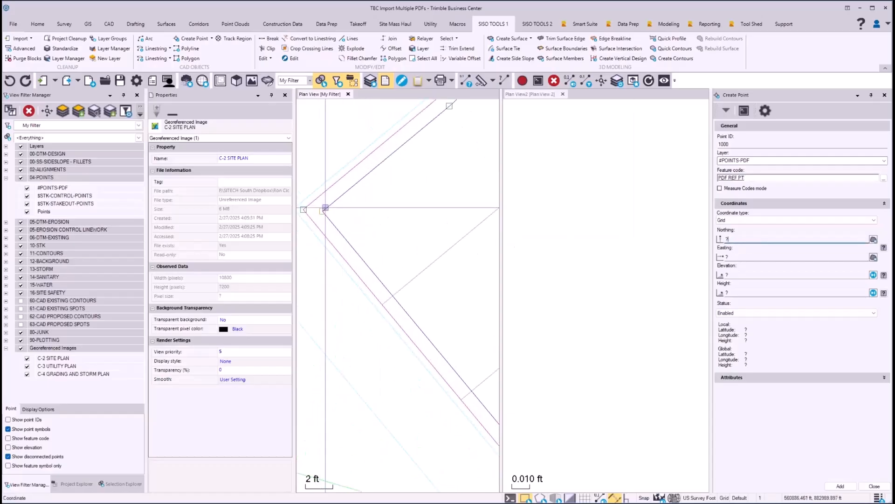
{"action": "scroll", "coordinate": [325, 207], "scroll_direction": "up", "scroll_amount": 3}
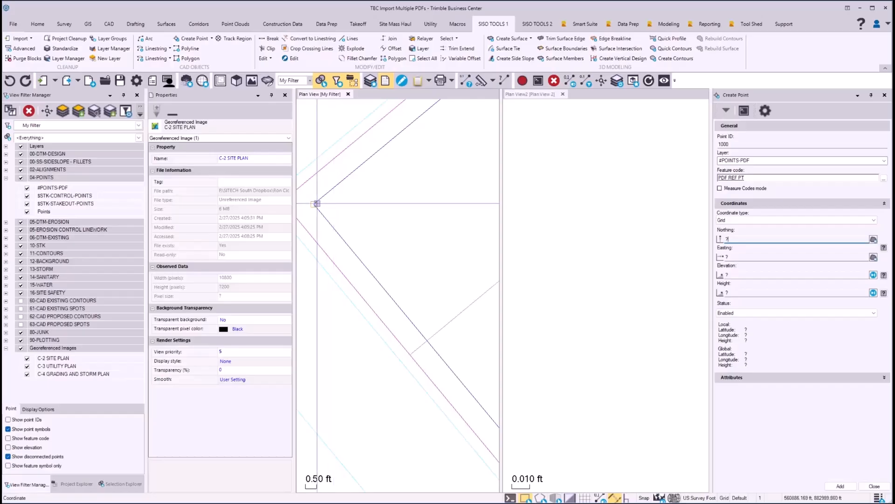
{"action": "left_click", "coordinate": [315, 204]}
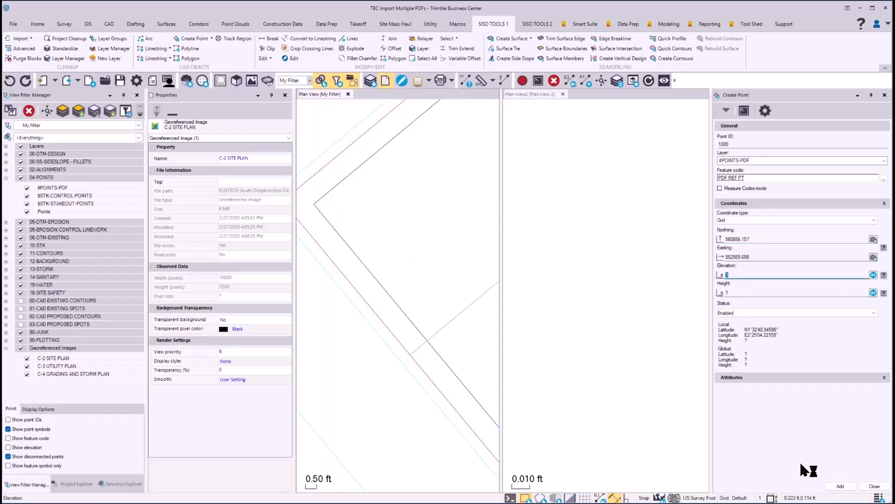
{"action": "left_click", "coordinate": [840, 487]}
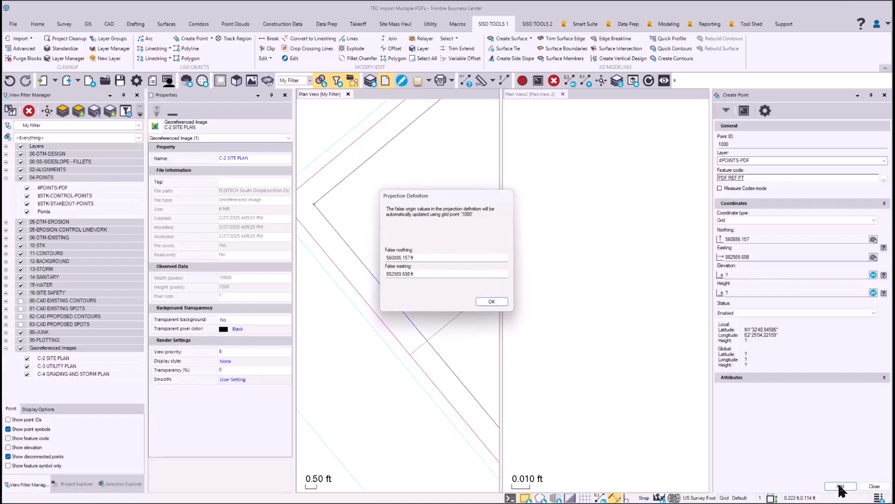
{"action": "left_click", "coordinate": [492, 302]}
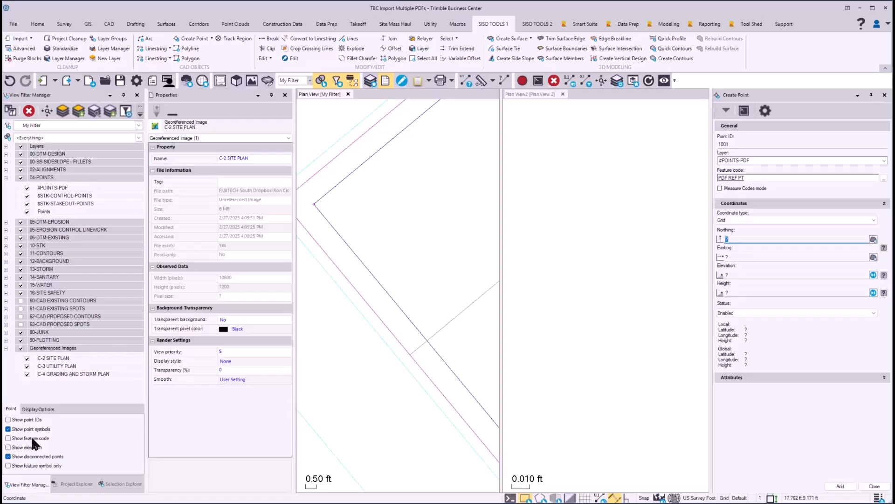
Turn on point IDs and feature codes for the points shown with My Filter.
{"action": "left_click", "coordinate": [8, 420]}
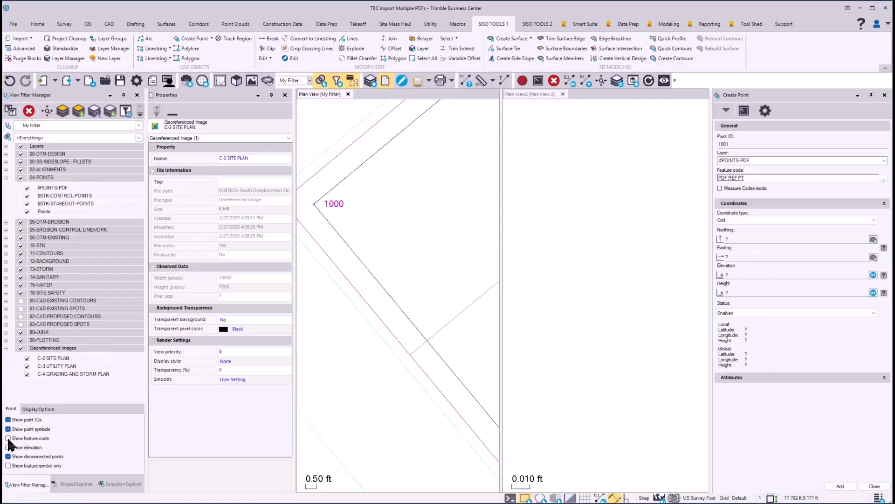
{"action": "left_click", "coordinate": [8, 438]}
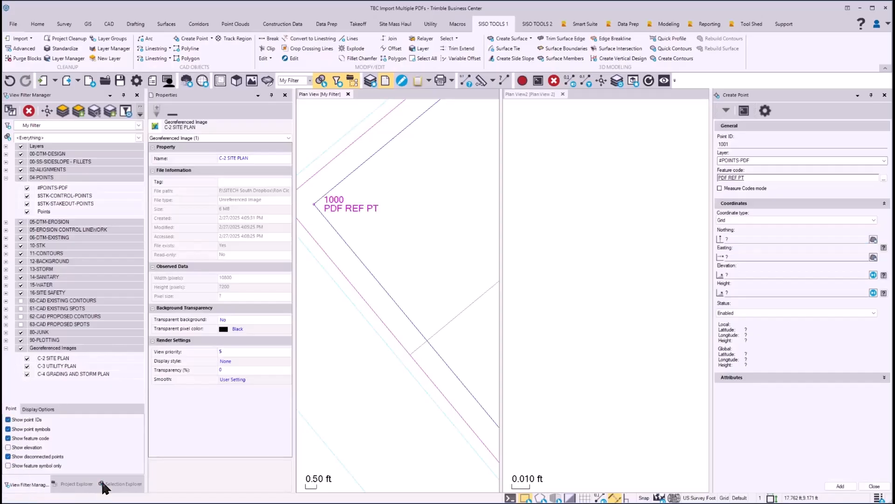
Place point 1001 on the inner curb corner at the far end of the parking area, add it, and close point creation.
{"action": "scroll", "coordinate": [322, 210], "scroll_direction": "down", "scroll_amount": 8}
{"action": "middle_click_drag", "start_coordinate": [464, 276], "coordinate": [407, 285]}
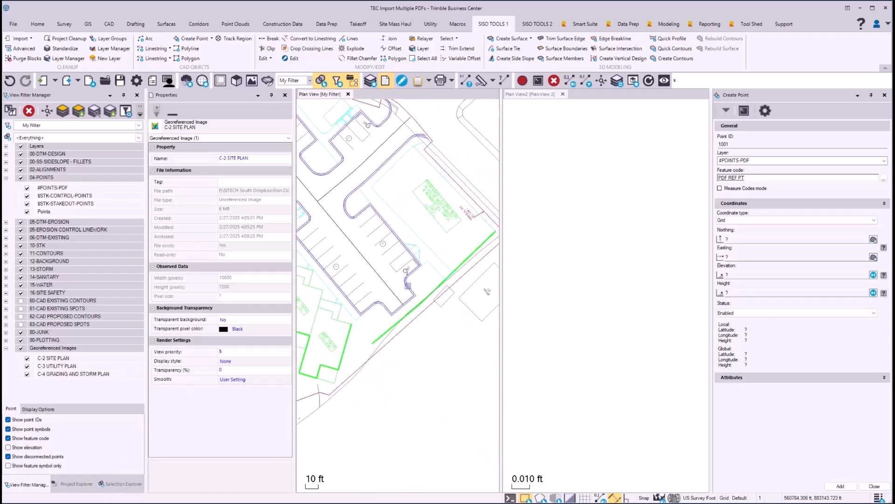
{"action": "scroll", "coordinate": [408, 286], "scroll_direction": "up", "scroll_amount": 6}
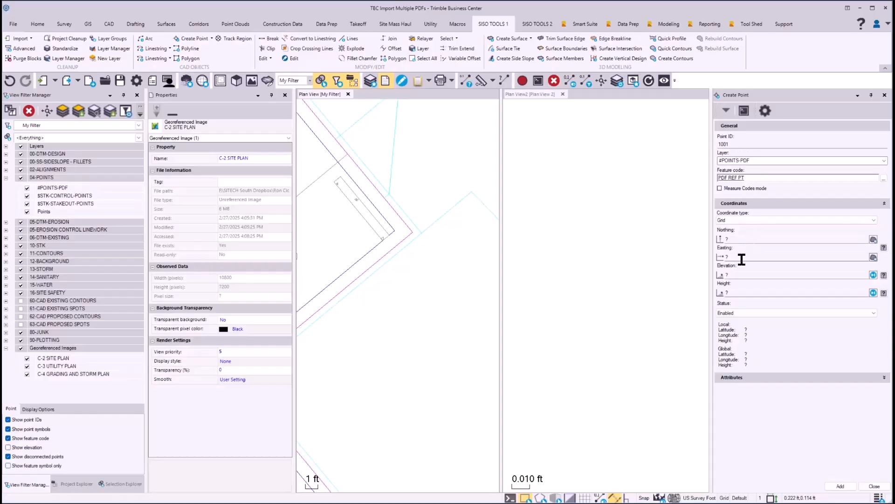
{"action": "left_click", "coordinate": [740, 242]}
{"action": "scroll", "coordinate": [374, 224], "scroll_direction": "up", "scroll_amount": 5}
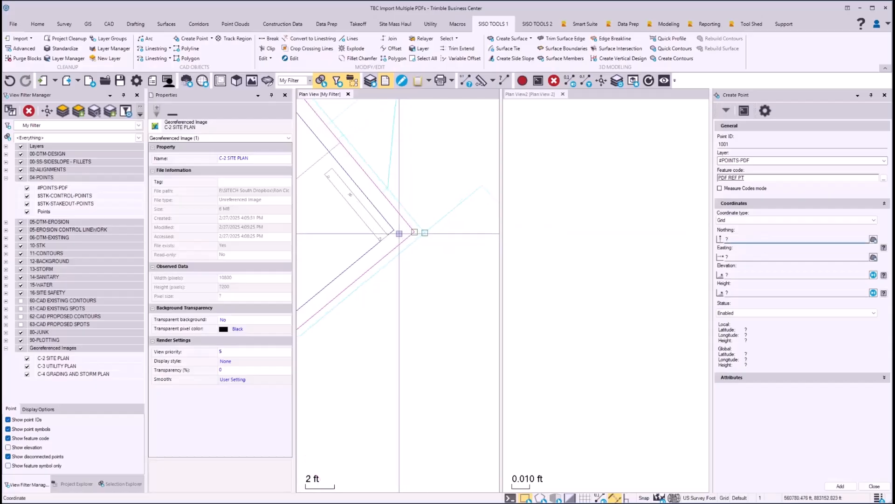
{"action": "left_click", "coordinate": [381, 222]}
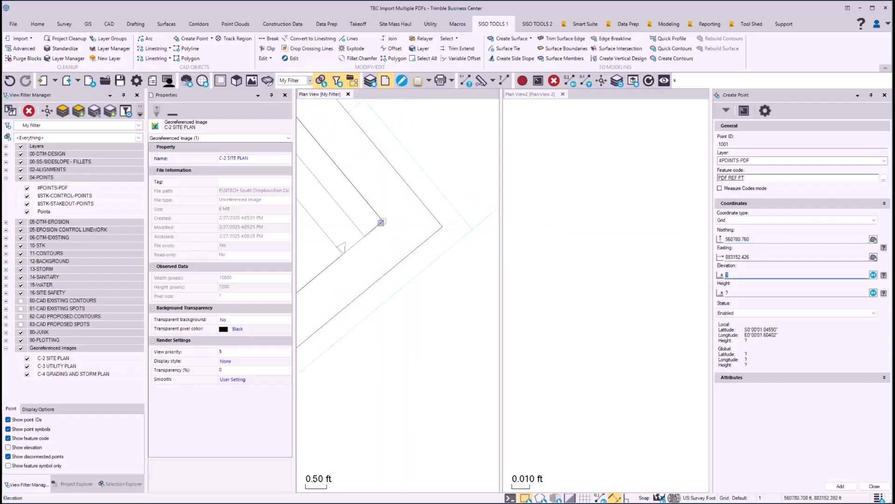
{"action": "left_click", "coordinate": [846, 488]}
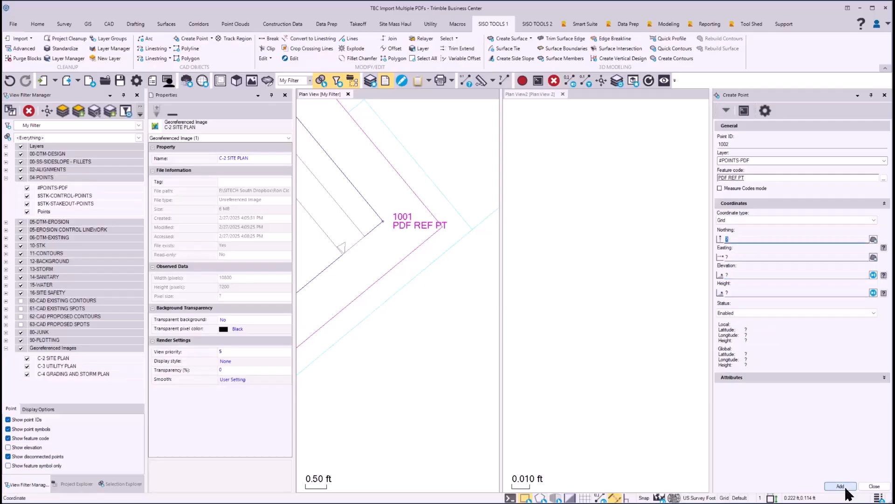
{"action": "left_click", "coordinate": [874, 486]}
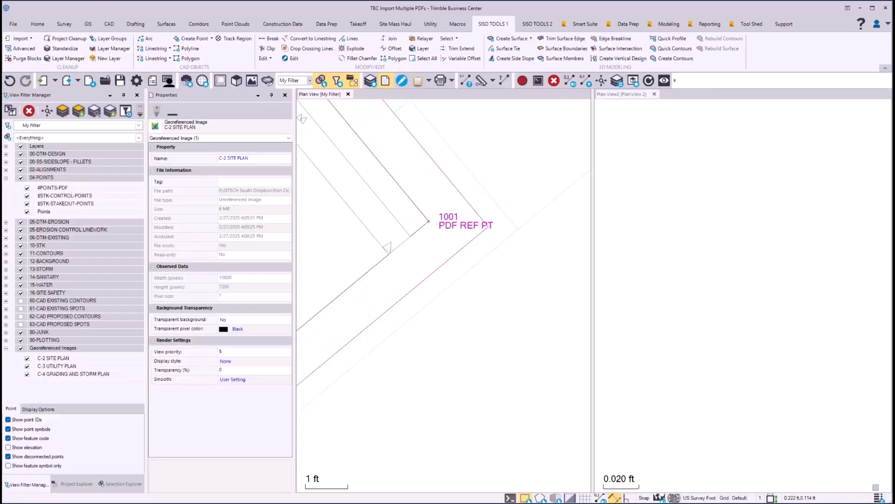
Start georeferencing C-2 SITE PLAN in Plan View 2 and tie point A, on the inner parking curb corner near UNIT 5/6, to point 1000.
{"action": "scroll", "coordinate": [468, 277], "scroll_direction": "down", "scroll_amount": 10}
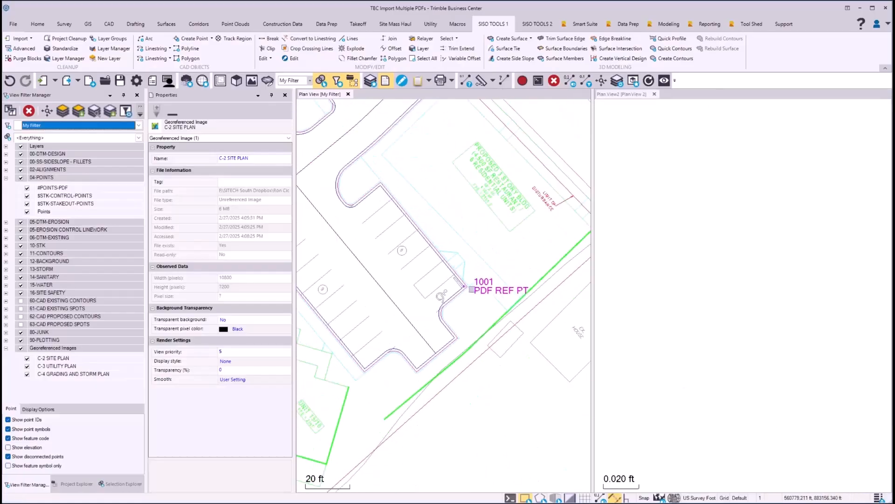
{"action": "middle_click_drag", "start_coordinate": [378, 242], "coordinate": [354, 253]}
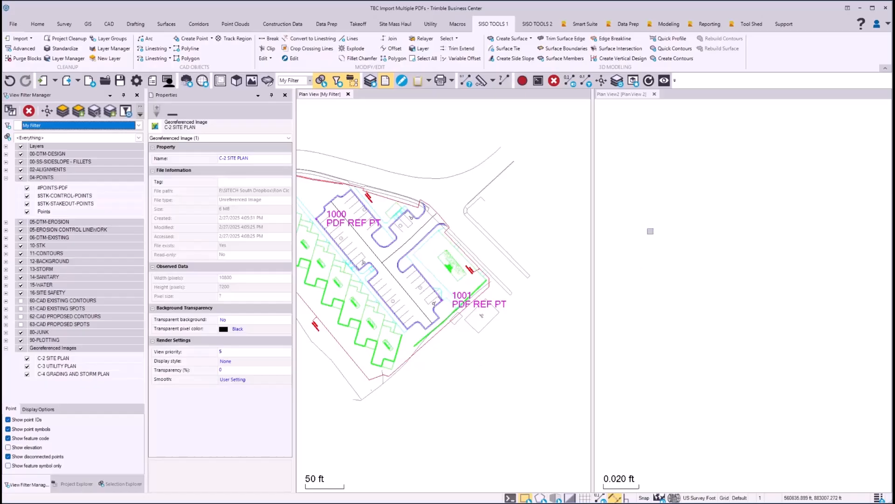
{"action": "left_click", "coordinate": [626, 94]}
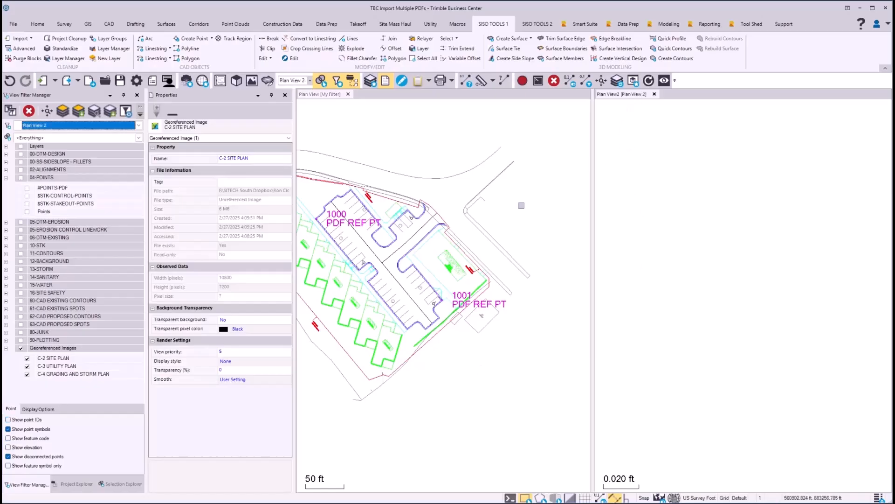
{"action": "left_click", "coordinate": [74, 485]}
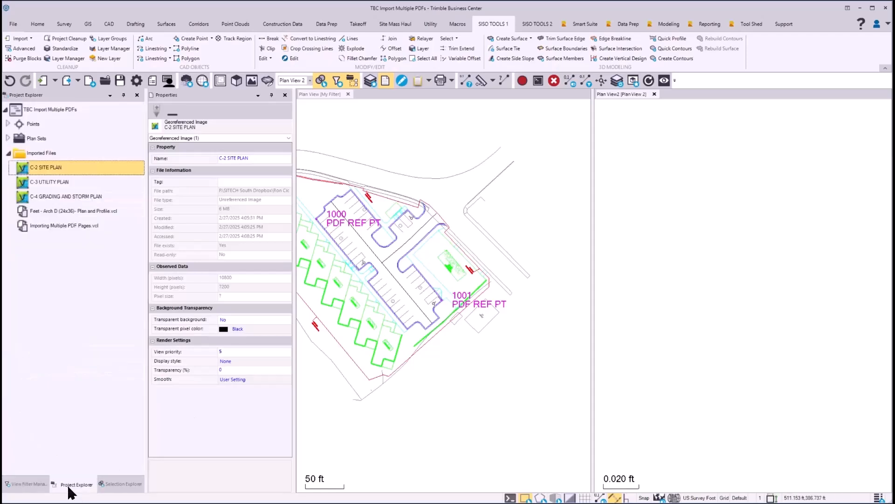
{"action": "right_click", "coordinate": [44, 170]}
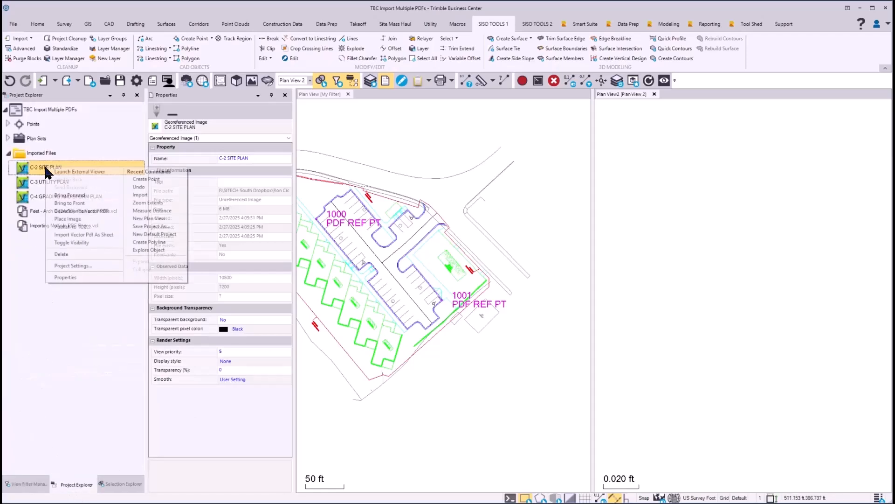
{"action": "left_click", "coordinate": [81, 212]}
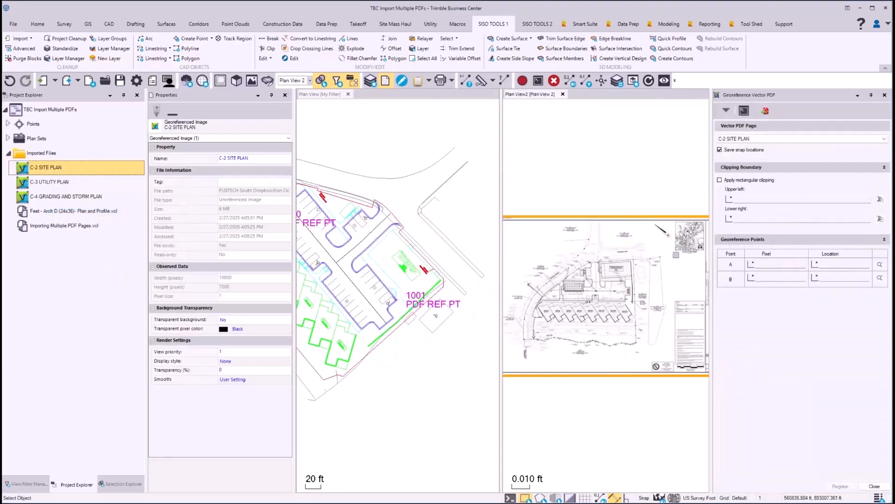
{"action": "left_click", "coordinate": [765, 264]}
{"action": "scroll", "coordinate": [571, 329], "scroll_direction": "up", "scroll_amount": 10}
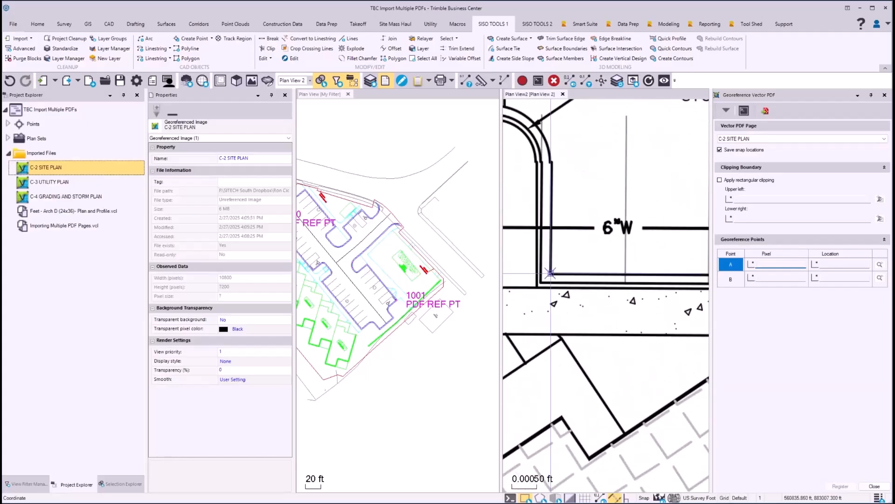
{"action": "left_click", "coordinate": [550, 269]}
{"action": "scroll", "coordinate": [558, 275], "scroll_direction": "down", "scroll_amount": 3}
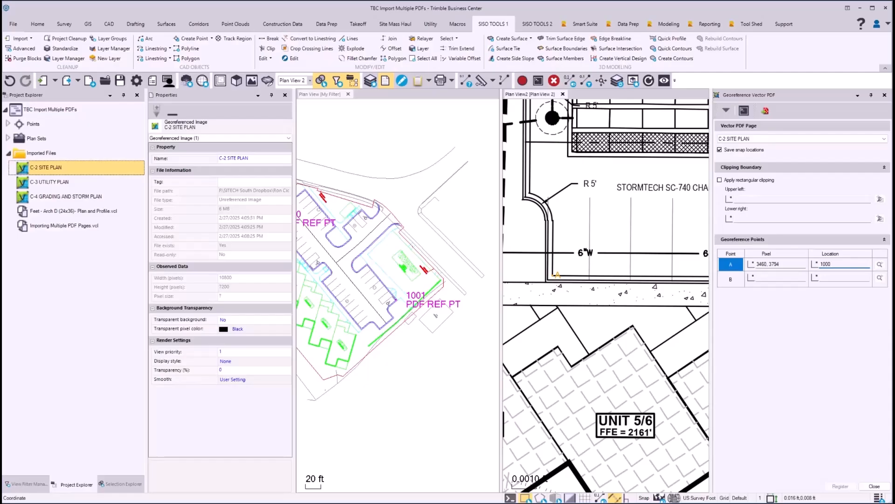
{"action": "type", "text": "1000"}
{"action": "key", "text": "Return"}
Tie point B, on the inner curb corner beside the accessible stall, to point 1001, register C-2 SITE PLAN, and check its fit to the CAD linework.
{"action": "scroll", "coordinate": [623, 244], "scroll_direction": "down", "scroll_amount": 3}
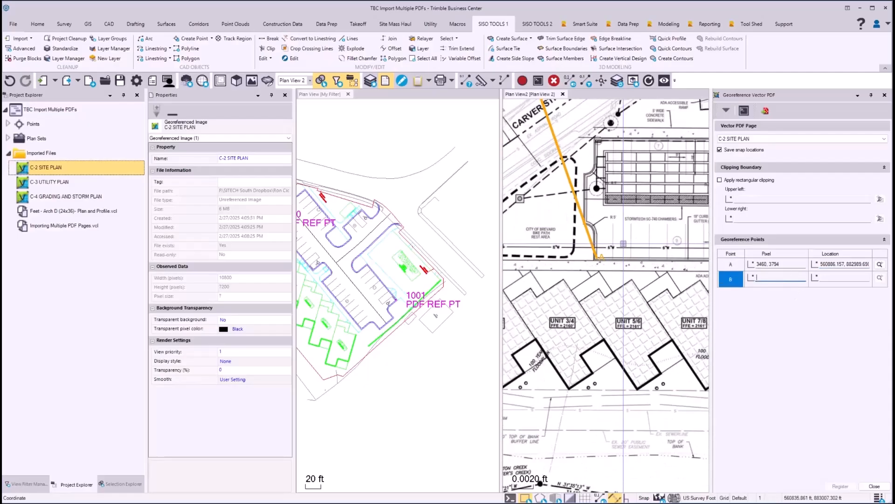
{"action": "scroll", "coordinate": [624, 244], "scroll_direction": "down", "scroll_amount": 2}
{"action": "middle_click_drag", "start_coordinate": [651, 253], "coordinate": [583, 268]}
{"action": "middle_click_drag", "start_coordinate": [690, 225], "coordinate": [585, 270]}
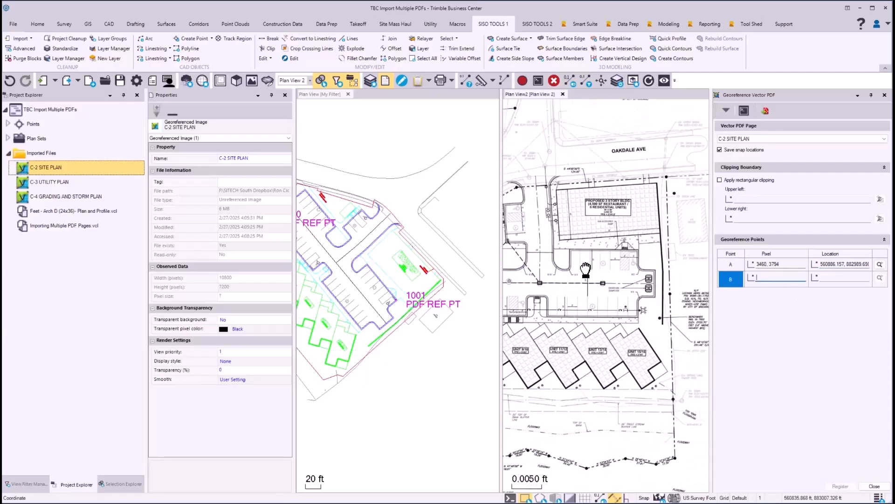
{"action": "scroll", "coordinate": [643, 251], "scroll_direction": "up", "scroll_amount": 8}
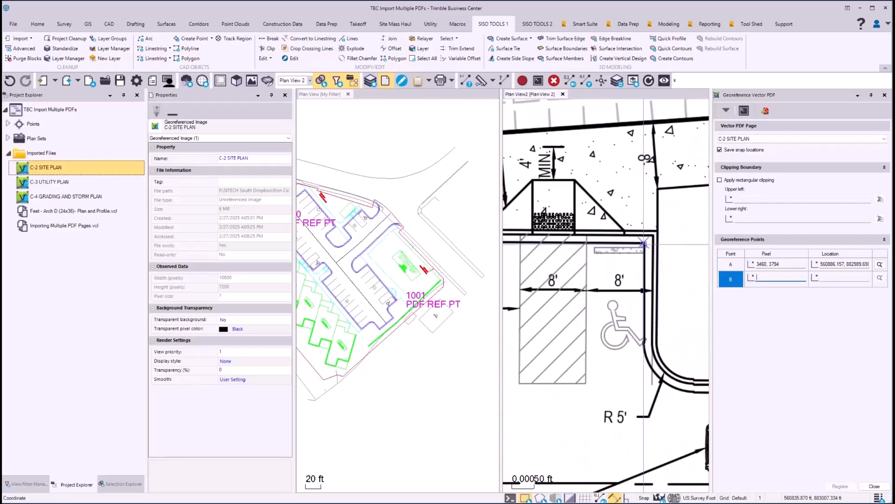
{"action": "left_click", "coordinate": [643, 243]}
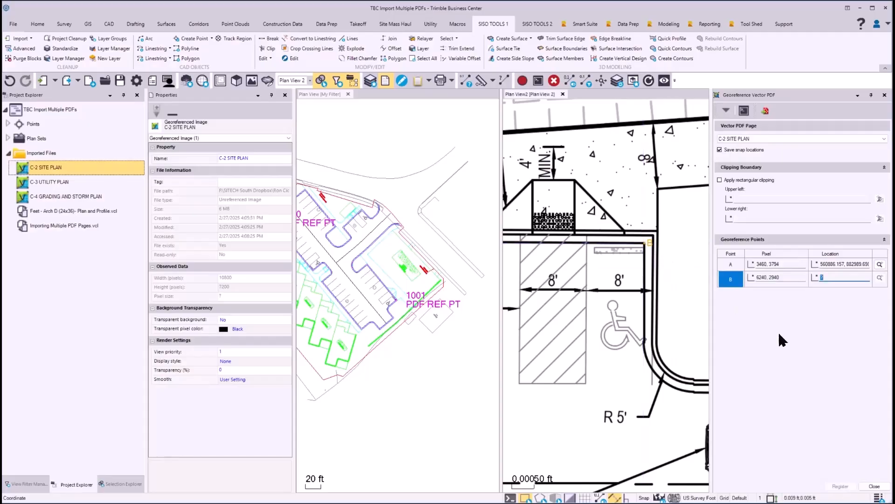
{"action": "type", "text": "1001"}
{"action": "key", "text": "Return"}
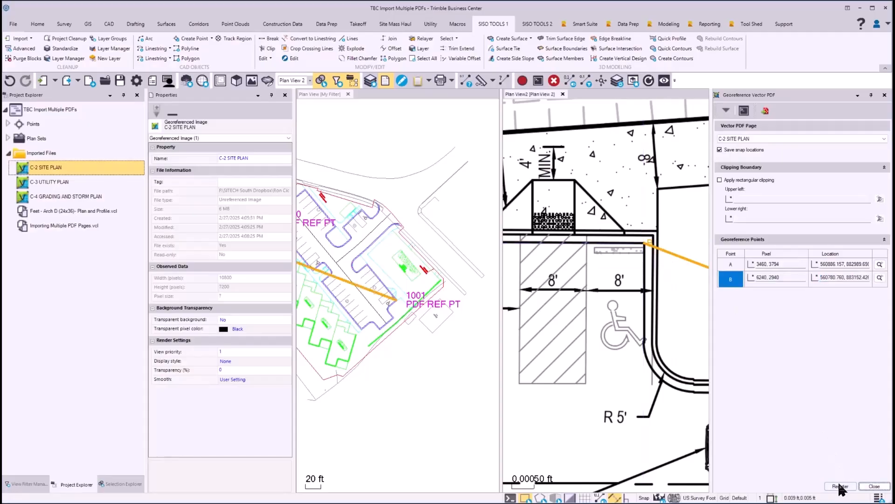
{"action": "left_click", "coordinate": [841, 486]}
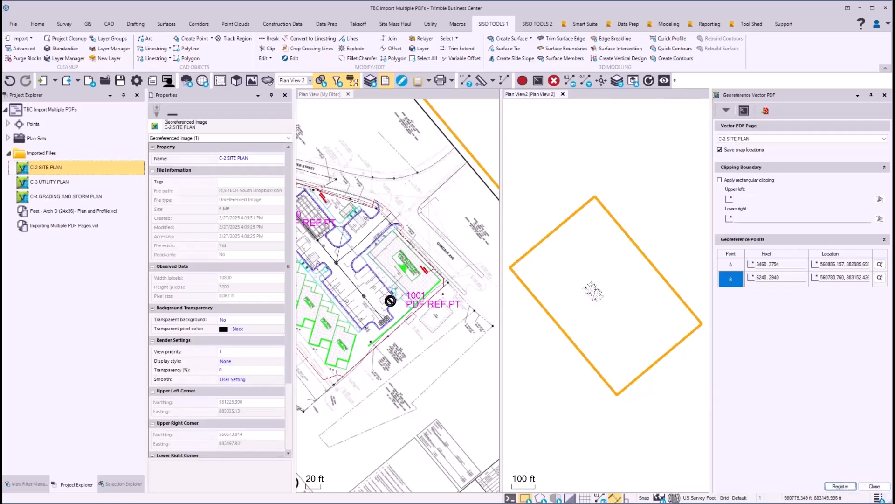
{"action": "mouse_move", "coordinate": [391, 304]}
{"action": "middle_mouse_down"}
{"action": "mouse_move", "coordinate": [424, 300]}
{"action": "mouse_move", "coordinate": [475, 317]}
{"action": "middle_mouse_up"}
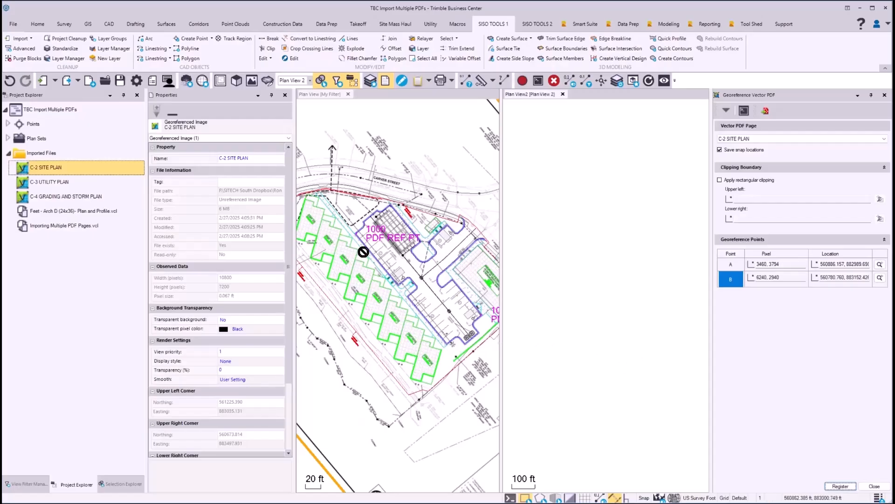
{"action": "scroll", "coordinate": [404, 342], "scroll_direction": "up", "scroll_amount": 3}
{"action": "scroll", "coordinate": [381, 319], "scroll_direction": "down", "scroll_amount": 3}
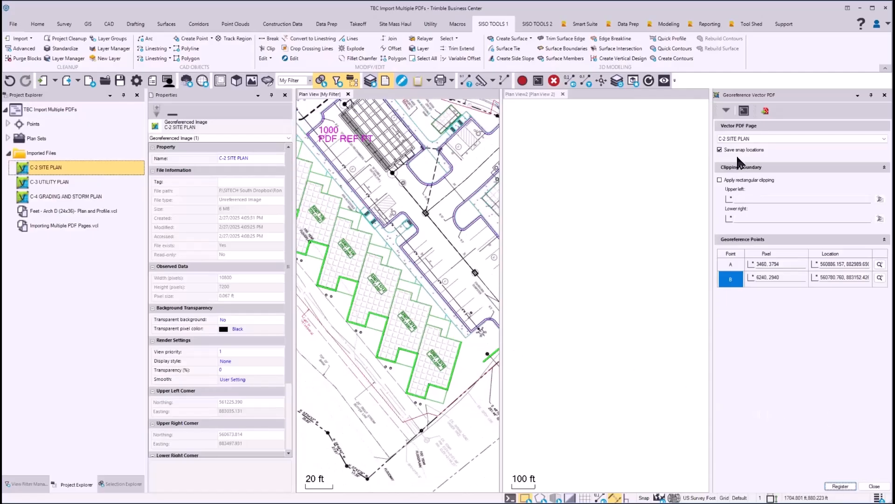
{"action": "left_click", "coordinate": [749, 140]}
{"action": "left_click", "coordinate": [751, 157]}
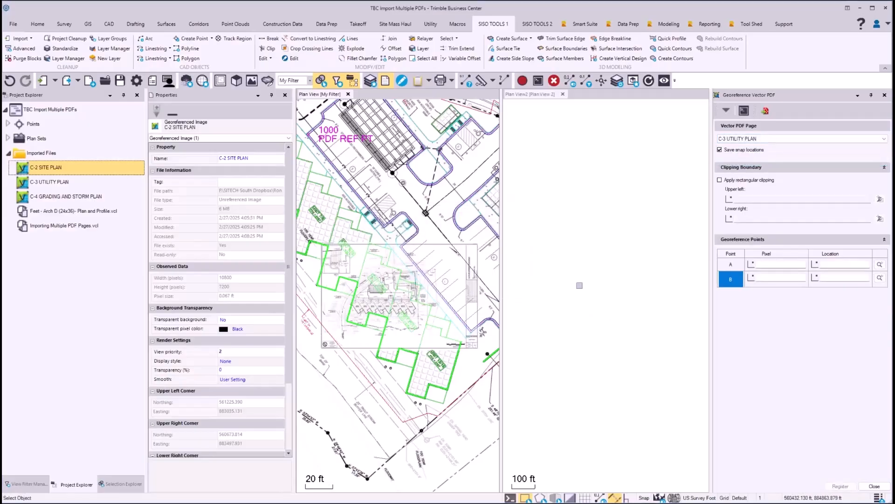
{"action": "left_click", "coordinate": [884, 95]}
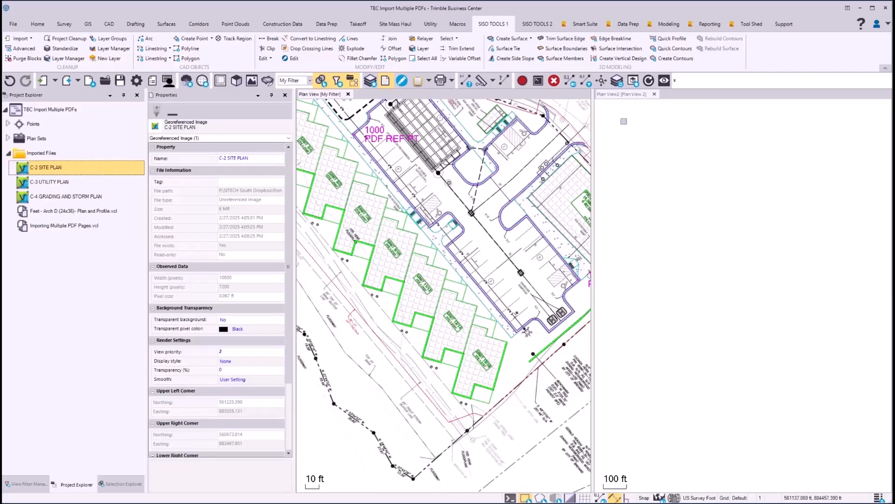
Start georeferencing C-3 UTILITY PLAN in Plan View 2 and tie point A, on the inner parking curb corner near UNIT 5/6, to point 1000.
{"action": "left_click", "coordinate": [627, 94]}
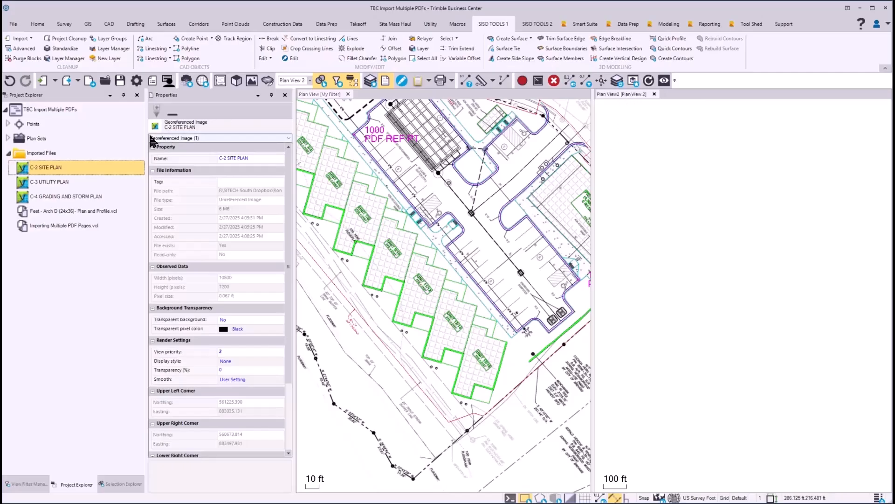
{"action": "left_click", "coordinate": [66, 182]}
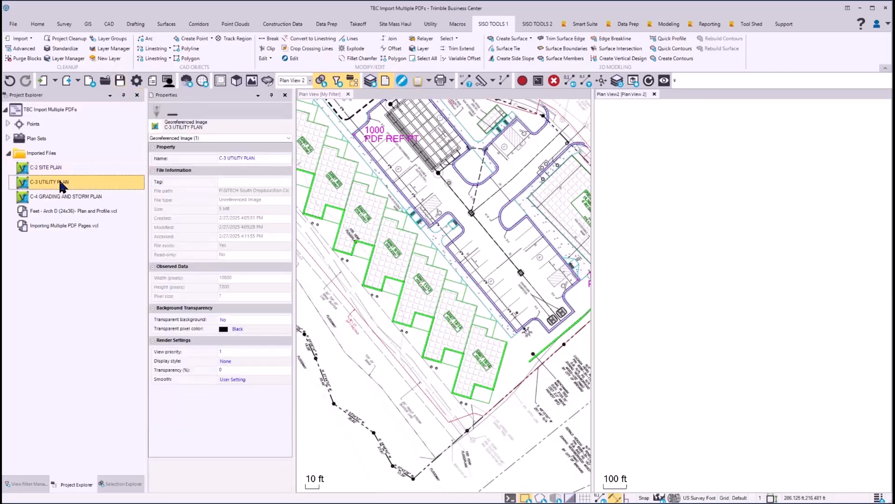
{"action": "right_click", "coordinate": [61, 182]}
{"action": "left_click", "coordinate": [82, 226]}
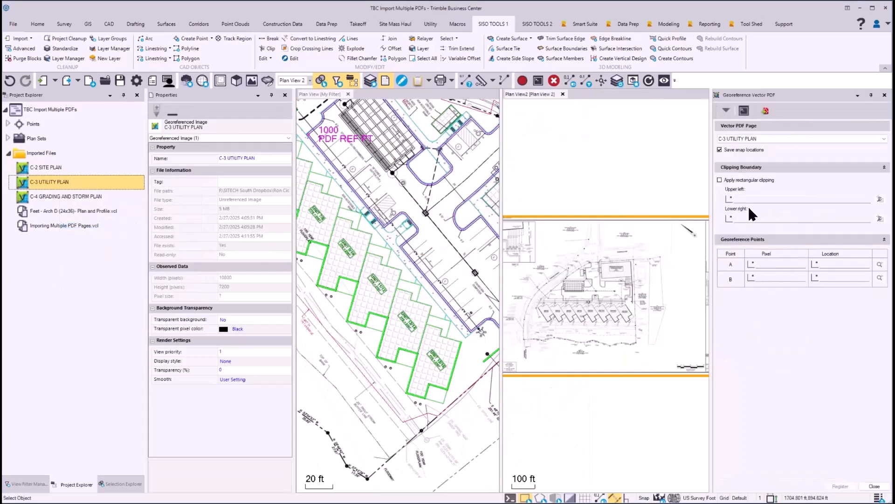
{"action": "left_click", "coordinate": [764, 265]}
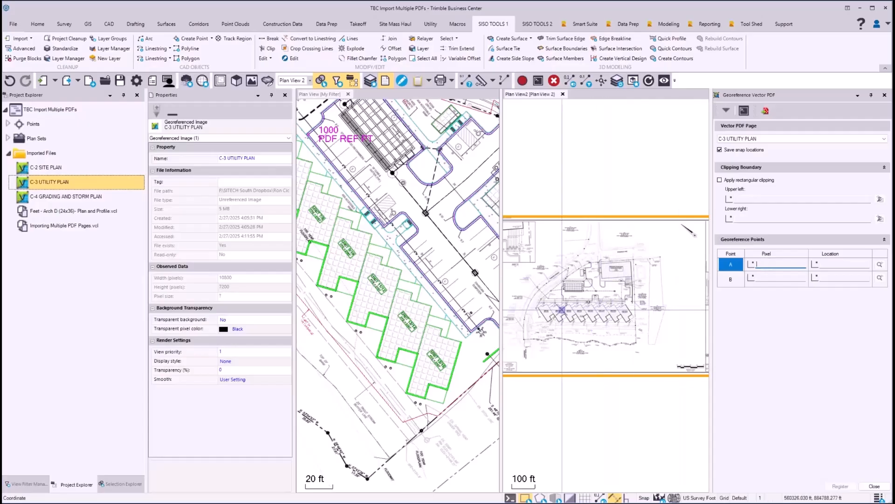
{"action": "scroll", "coordinate": [570, 286], "scroll_direction": "up", "scroll_amount": 6}
{"action": "scroll", "coordinate": [570, 286], "scroll_direction": "up", "scroll_amount": 2}
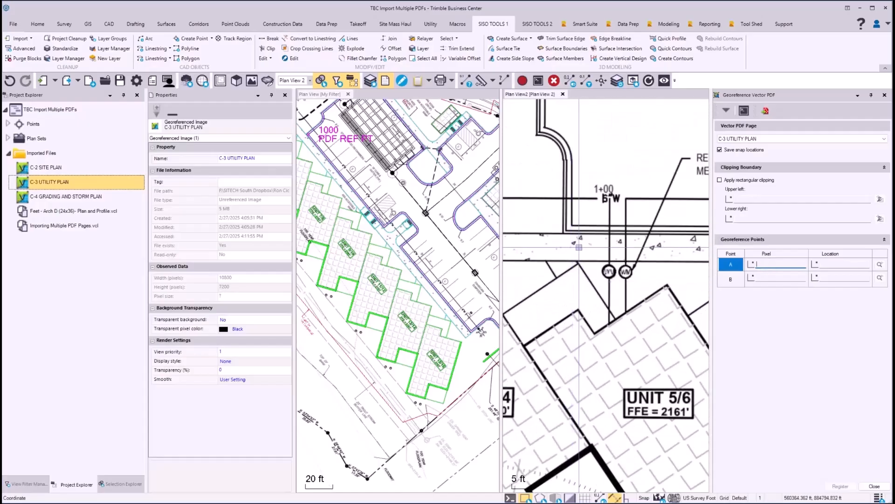
{"action": "left_click", "coordinate": [637, 257]}
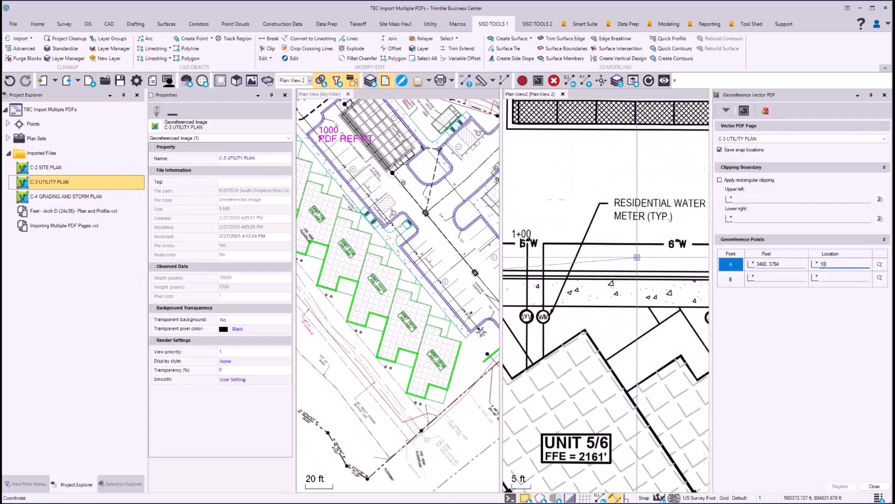
{"action": "type", "text": "1000"}
{"action": "key", "text": "Return"}
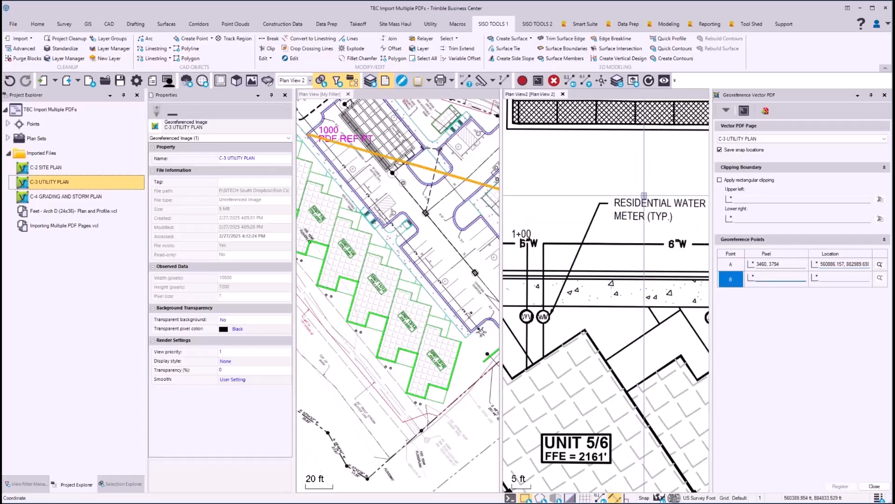
Tie point B, on the inner curb corner near the 6X RESIDENTIAL WATER METER label, to point 1001 and register C-3 UTILITY PLAN.
{"action": "middle_click_drag", "start_coordinate": [702, 206], "coordinate": [594, 251]}
{"action": "middle_click_drag", "start_coordinate": [700, 185], "coordinate": [574, 244]}
{"action": "middle_click_drag", "start_coordinate": [676, 207], "coordinate": [578, 254]}
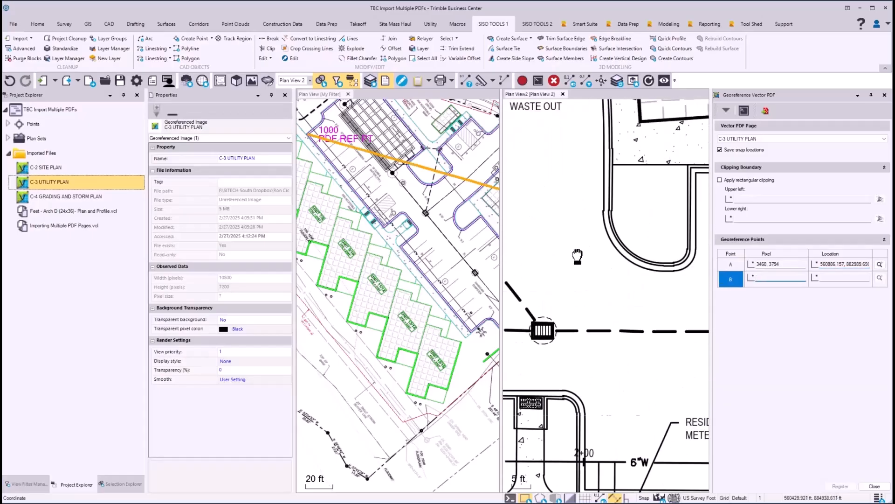
{"action": "left_click", "coordinate": [614, 265]}
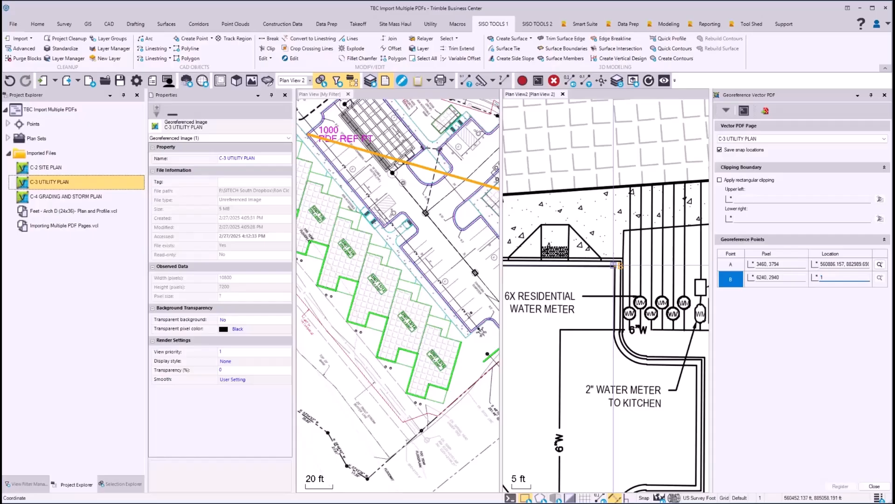
{"action": "type", "text": "1001"}
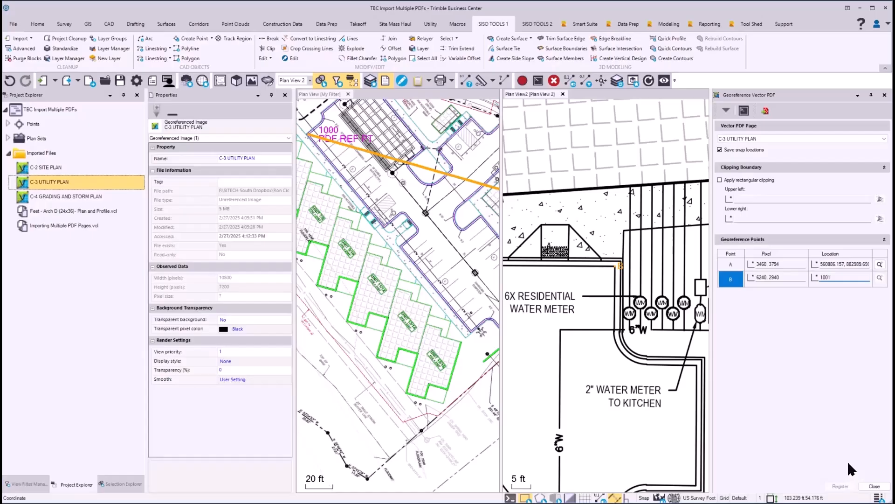
{"action": "key", "text": "Tab"}
{"action": "left_click", "coordinate": [841, 486]}
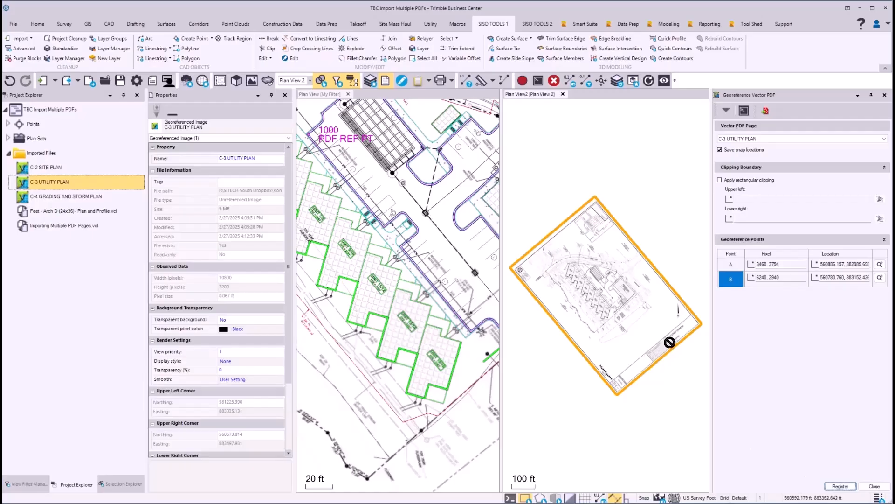
Start georeferencing C-4 GRADING AND STORM PLAN in Plan View 2 and tie point A, on the inner curb corner at spot elevation 60.0, to point 1000.
{"action": "middle_click_drag", "start_coordinate": [670, 341], "coordinate": [547, 316]}
{"action": "middle_click_drag", "start_coordinate": [631, 328], "coordinate": [539, 311]}
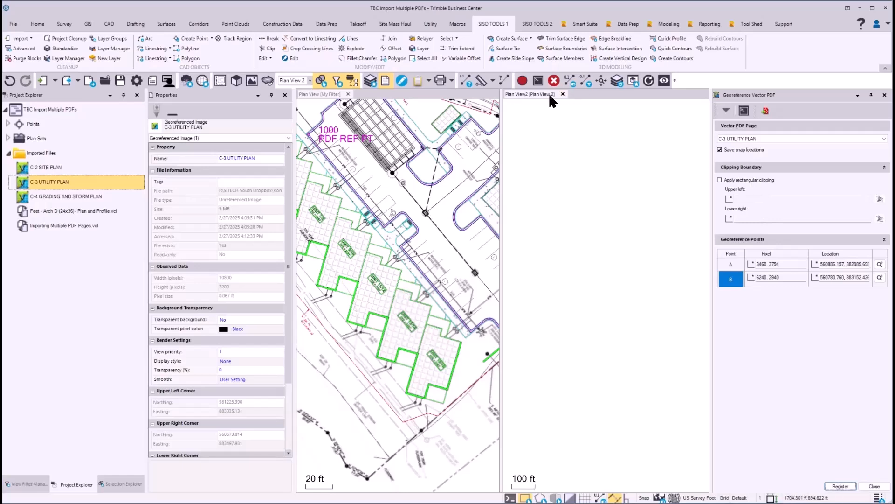
{"action": "left_click", "coordinate": [764, 140]}
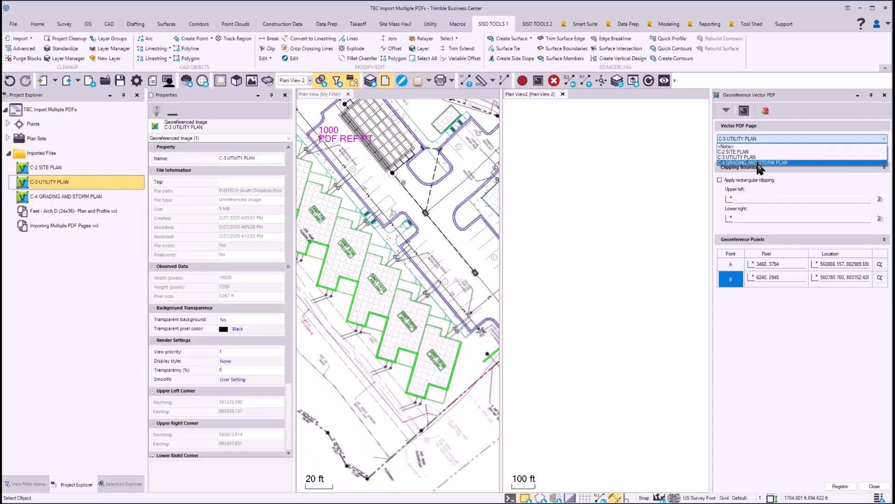
{"action": "left_click", "coordinate": [760, 162]}
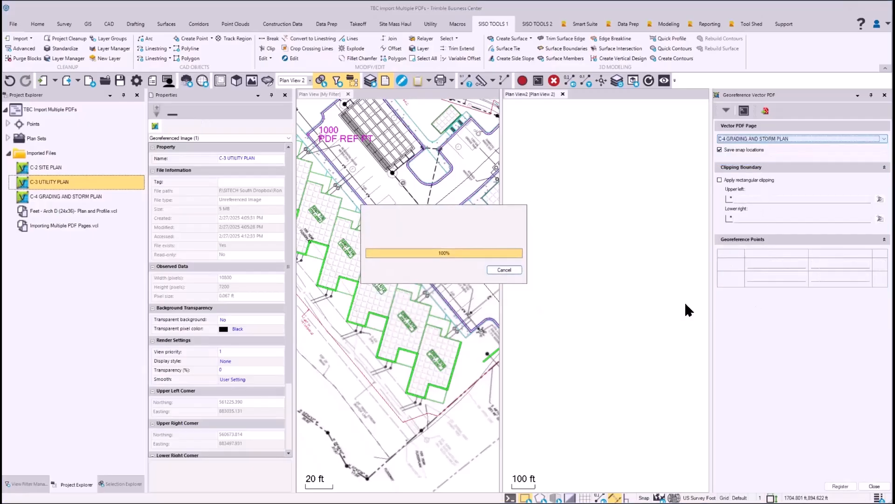
{"action": "left_click", "coordinate": [769, 264]}
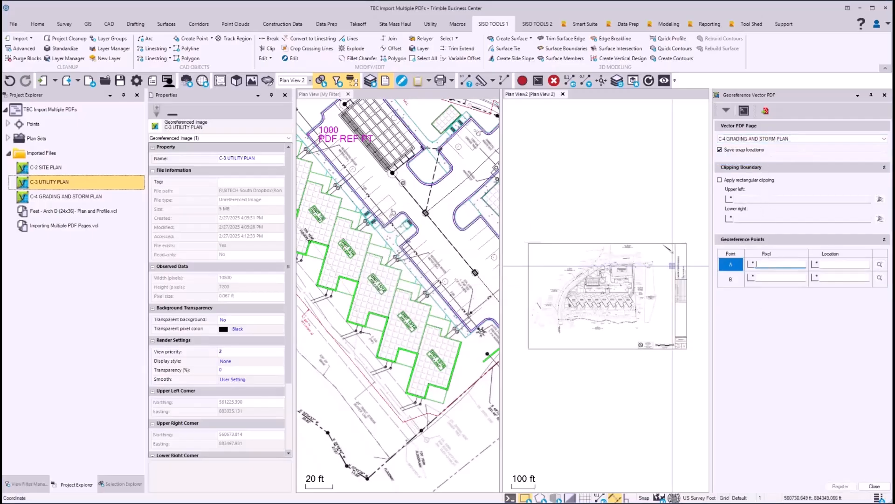
{"action": "scroll", "coordinate": [585, 289], "scroll_direction": "up", "scroll_amount": 10}
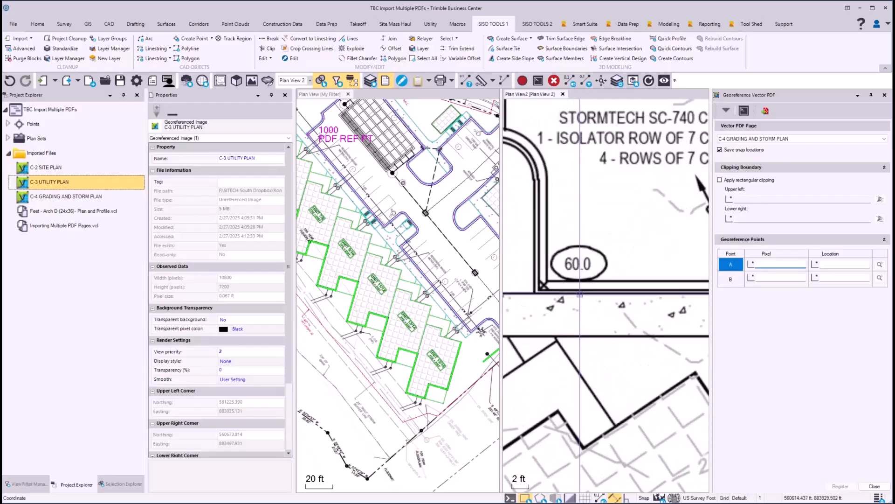
{"action": "left_click", "coordinate": [549, 281]}
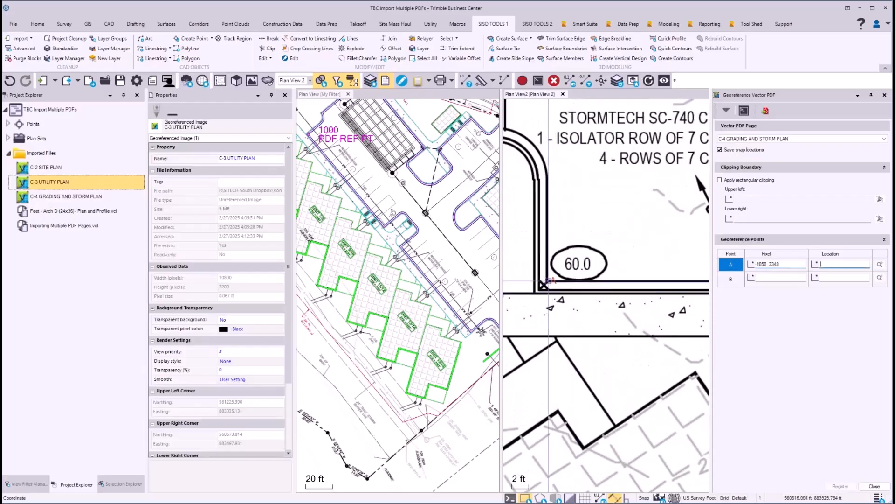
{"action": "type", "text": "1000"}
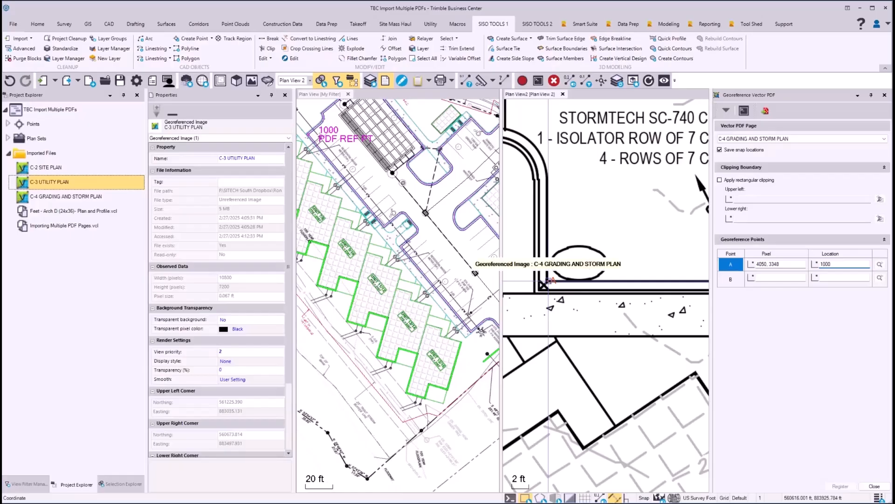
{"action": "key", "text": "Return"}
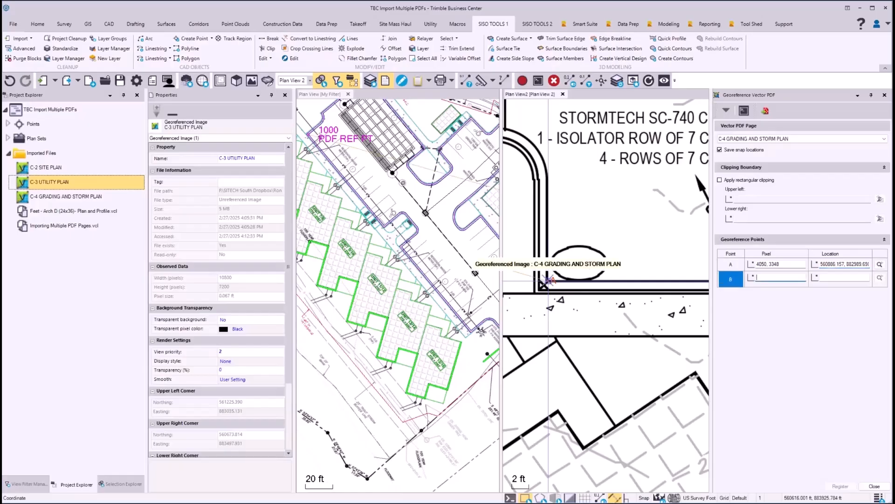
Tie point B, on the inner curb corner at spot elevation 60.9, to point 1001, register C-4 GRADING AND STORM PLAN, and close georeferencing.
{"action": "scroll", "coordinate": [548, 282], "scroll_direction": "up", "scroll_amount": 3}
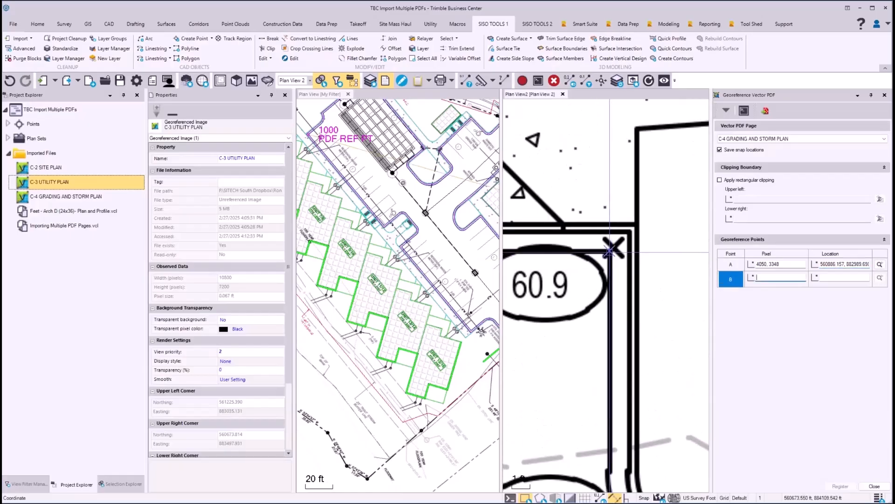
{"action": "left_click", "coordinate": [609, 251]}
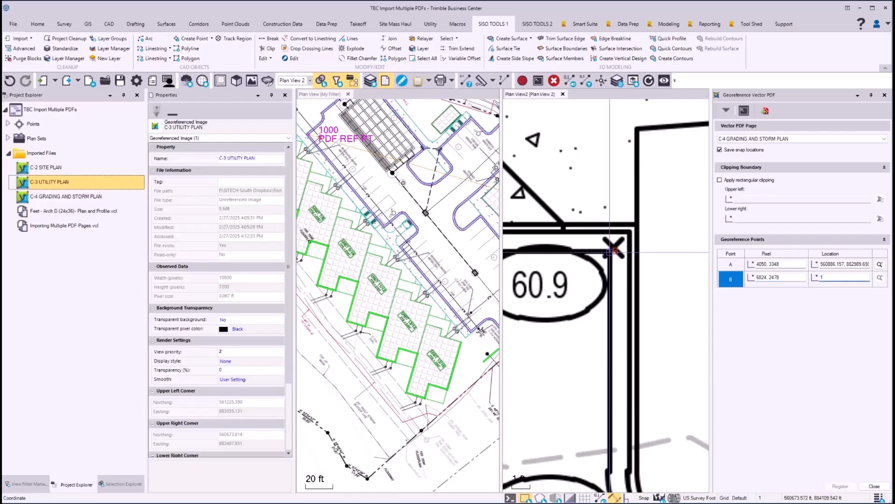
{"action": "type", "text": "1001"}
{"action": "key", "text": "Tab"}
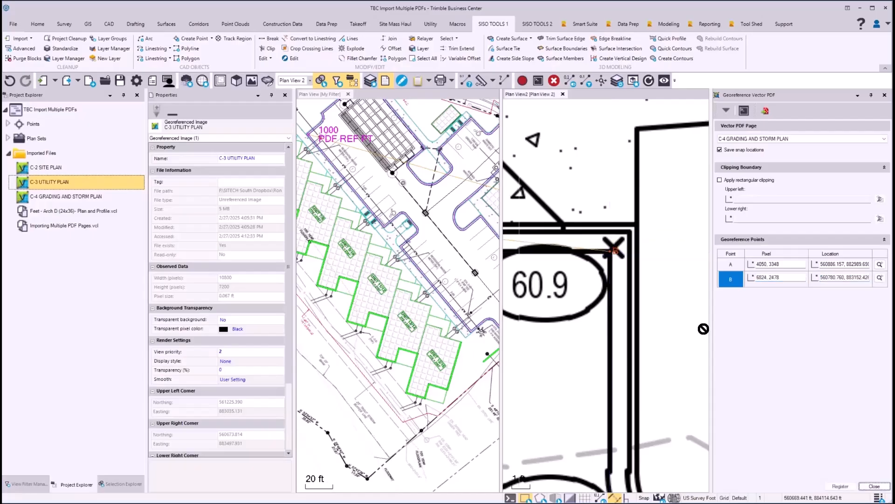
{"action": "left_click", "coordinate": [841, 486]}
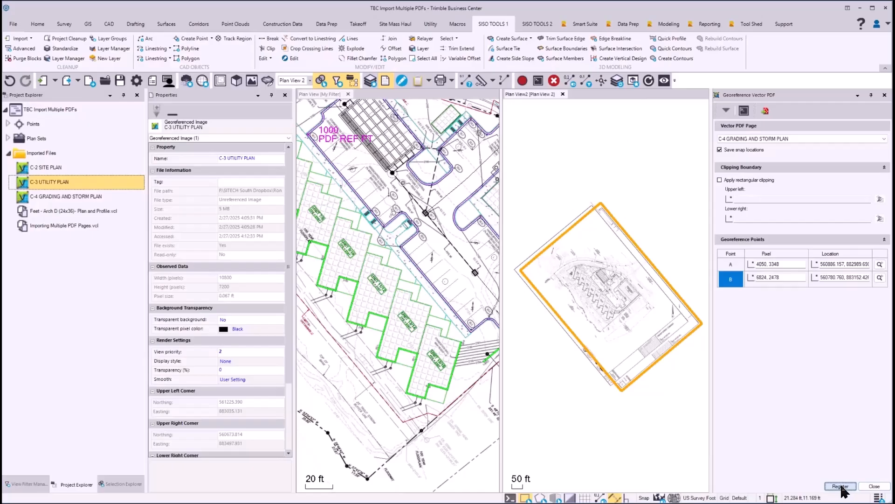
{"action": "left_click", "coordinate": [874, 487]}
Check the C-4 plan's fit to the CAD curbs near UNIT 9/10, and hide all georeferenced images in My Filter.
{"action": "scroll", "coordinate": [438, 252], "scroll_direction": "up", "scroll_amount": 6}
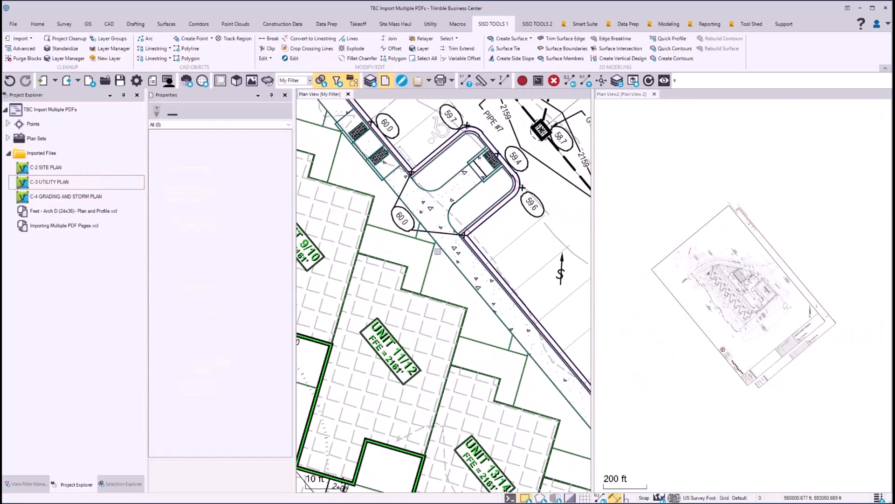
{"action": "scroll", "coordinate": [456, 265], "scroll_direction": "down", "scroll_amount": 3}
{"action": "middle_click_drag", "start_coordinate": [417, 224], "coordinate": [464, 348]}
{"action": "scroll", "coordinate": [492, 347], "scroll_direction": "up", "scroll_amount": 5}
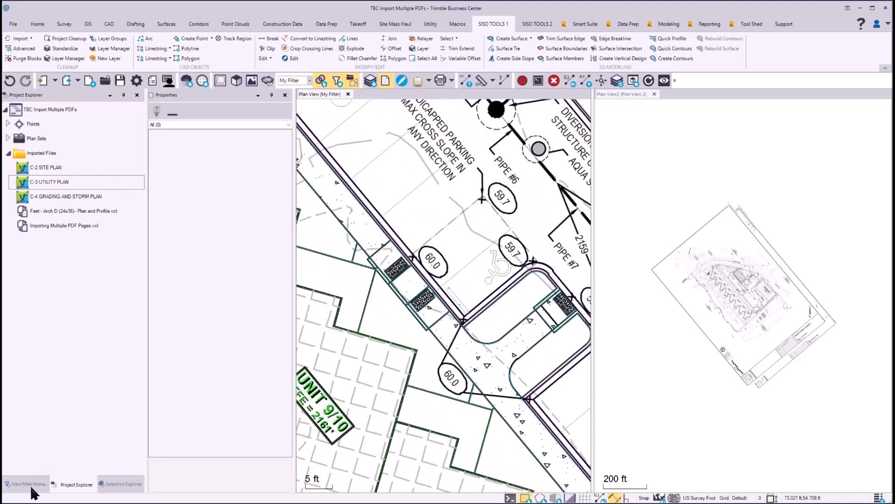
{"action": "left_click", "coordinate": [28, 485]}
{"action": "left_click", "coordinate": [21, 348]}
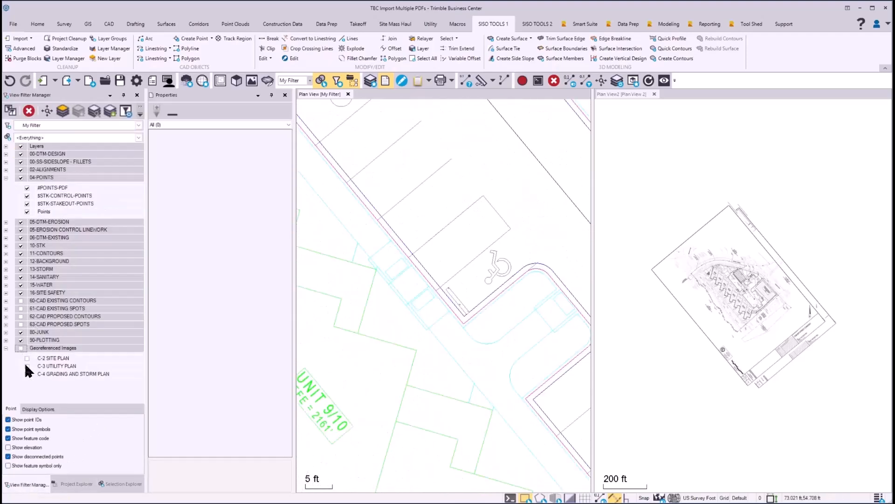
Show C-2, C-3 and C-4 one at a time over the CAD linework, leaving only C-4 GRADING AND STORM PLAN visible.
{"action": "left_click", "coordinate": [26, 358]}
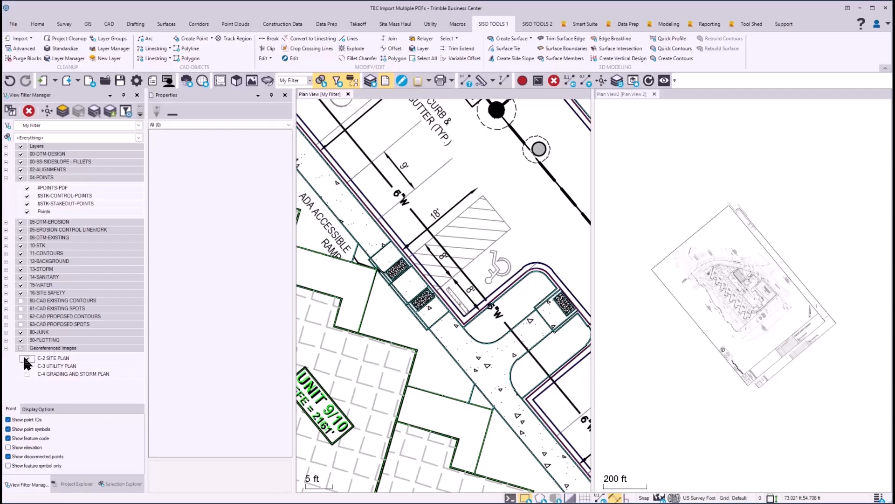
{"action": "left_click", "coordinate": [26, 359]}
{"action": "left_click", "coordinate": [27, 367]}
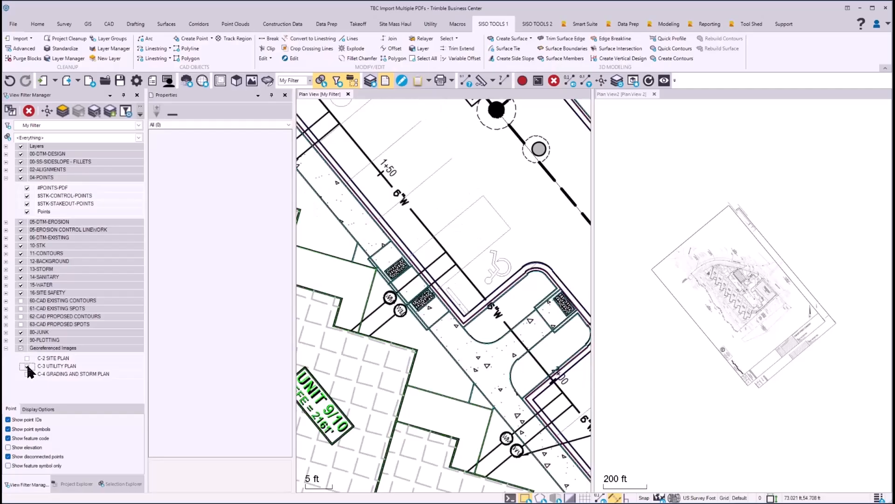
{"action": "left_click", "coordinate": [27, 366]}
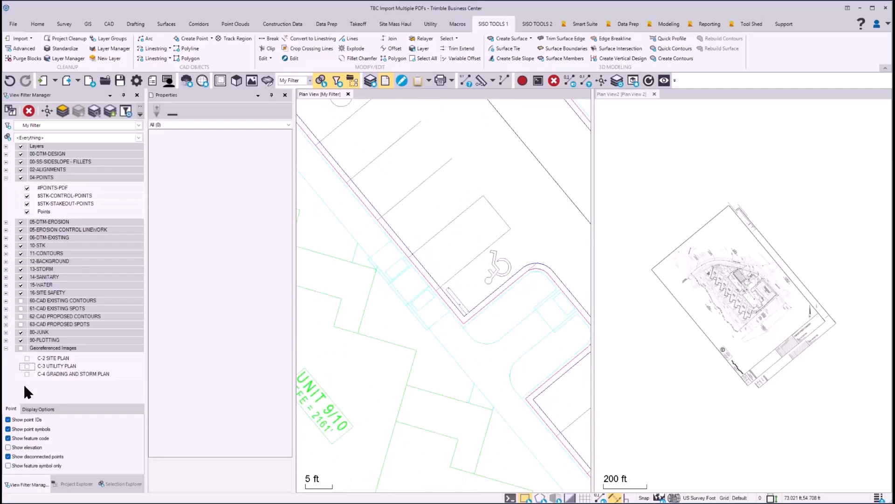
{"action": "left_click", "coordinate": [27, 374]}
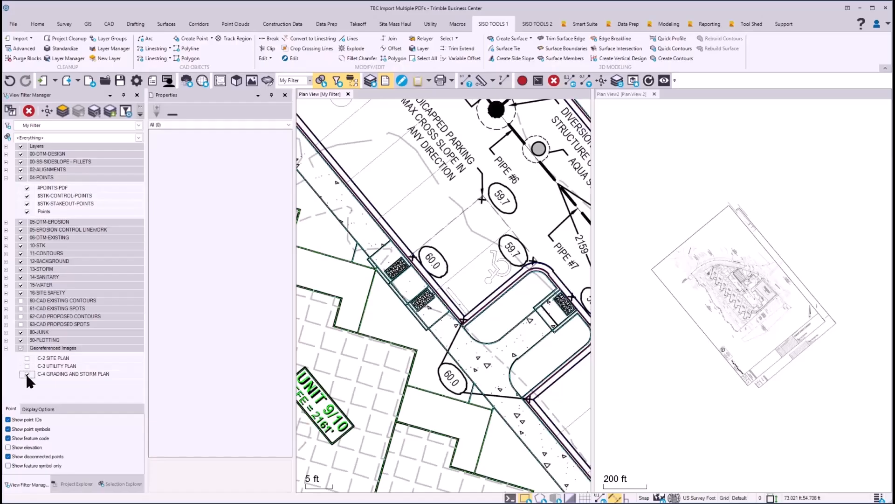
{"action": "left_click", "coordinate": [27, 374]}
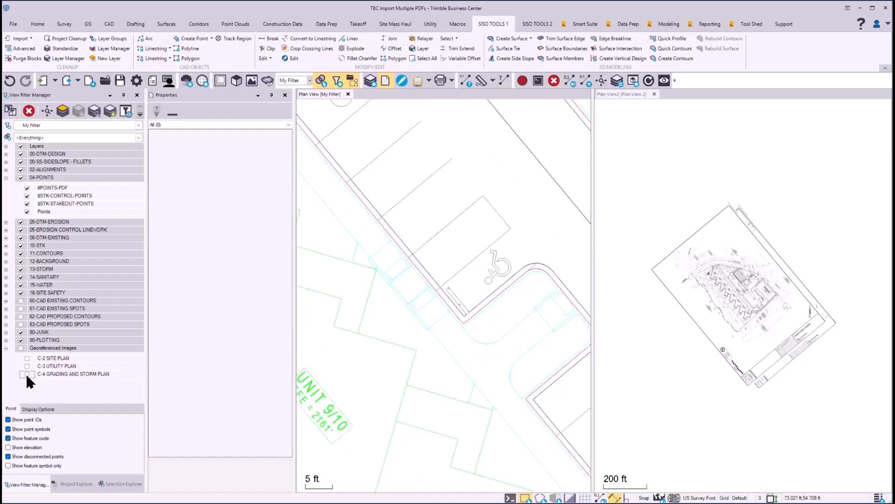
{"action": "left_click", "coordinate": [27, 374]}
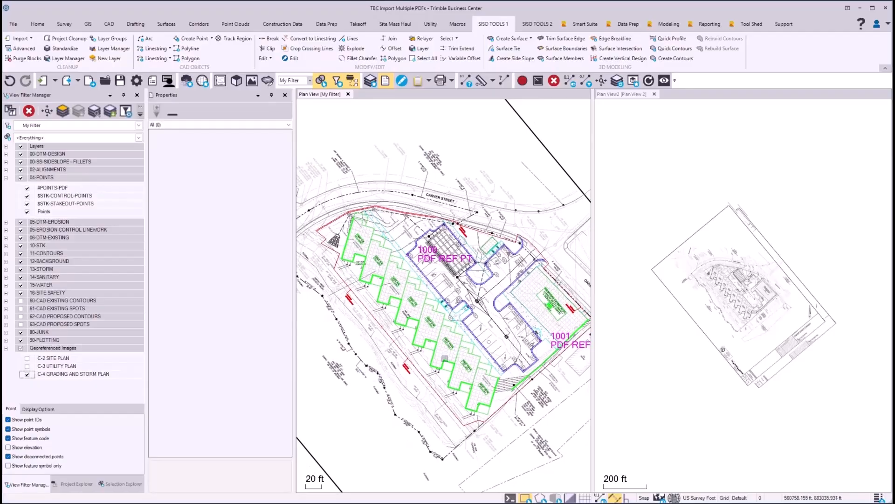
Close Plan View 2 and review the whole georeferenced C-4 sheet against the CAD site in the remaining plan view.
{"action": "mouse_move", "coordinate": [445, 358]}
{"action": "left_click", "coordinate": [785, 367]}
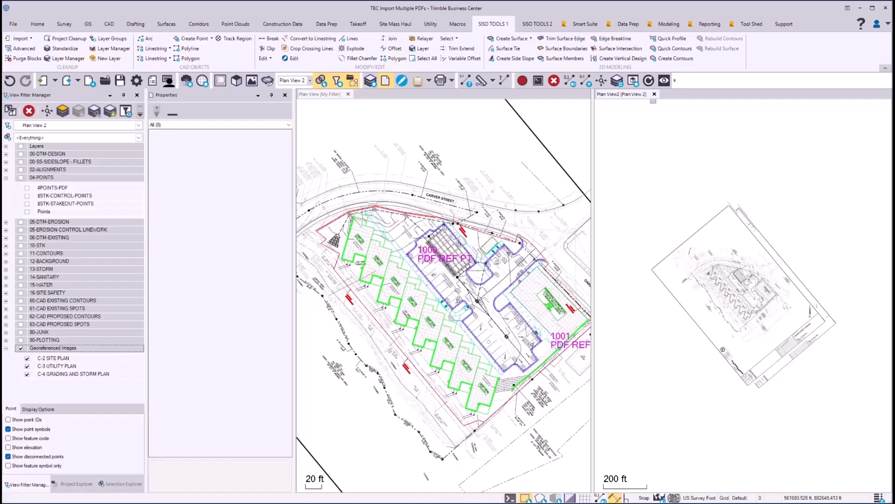
{"action": "left_click", "coordinate": [655, 94]}
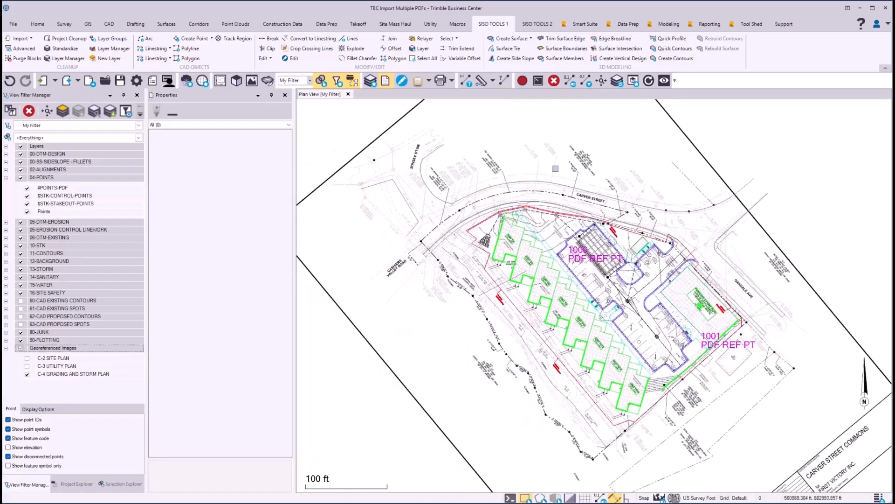
{"action": "scroll", "coordinate": [555, 167], "scroll_direction": "down", "scroll_amount": 3}
{"action": "middle_click_drag", "start_coordinate": [598, 183], "coordinate": [604, 190]}
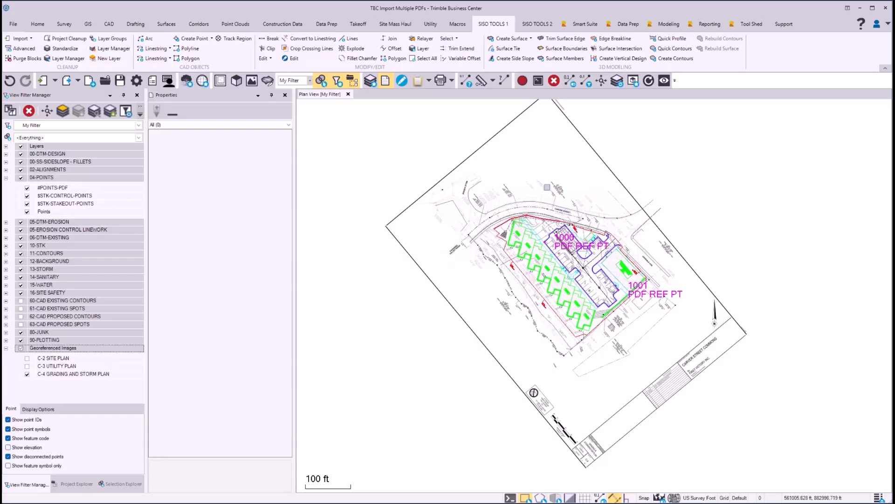
{"action": "scroll", "coordinate": [622, 286], "scroll_direction": "up", "scroll_amount": 3}
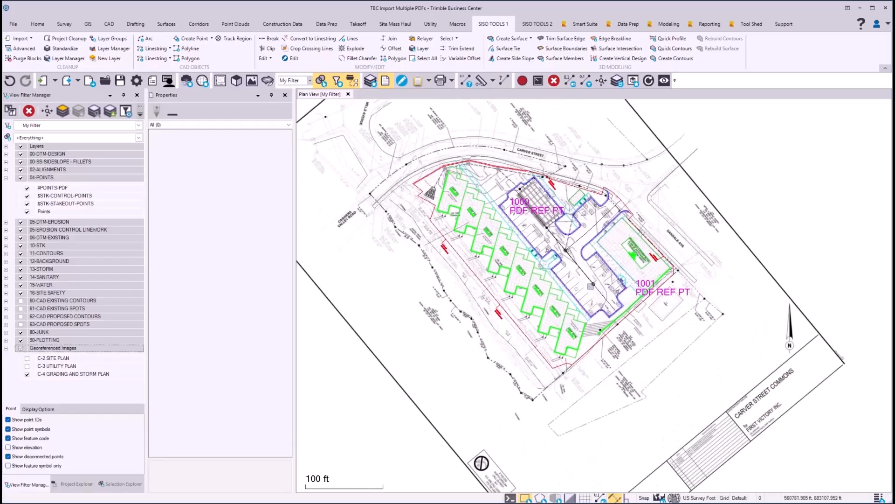